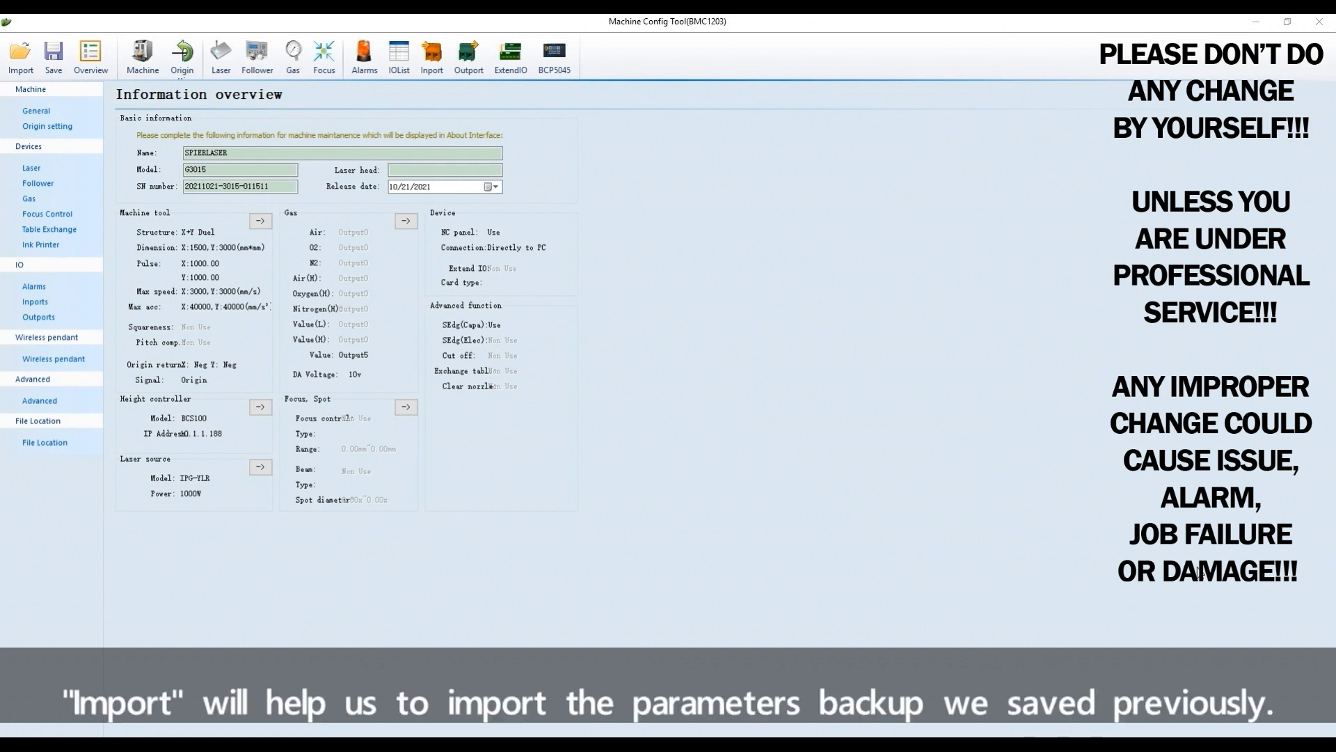
Step: Import the saved Parameter config package, loading model G3015 with the 1000W IPG-YLX laser
click(21, 59)
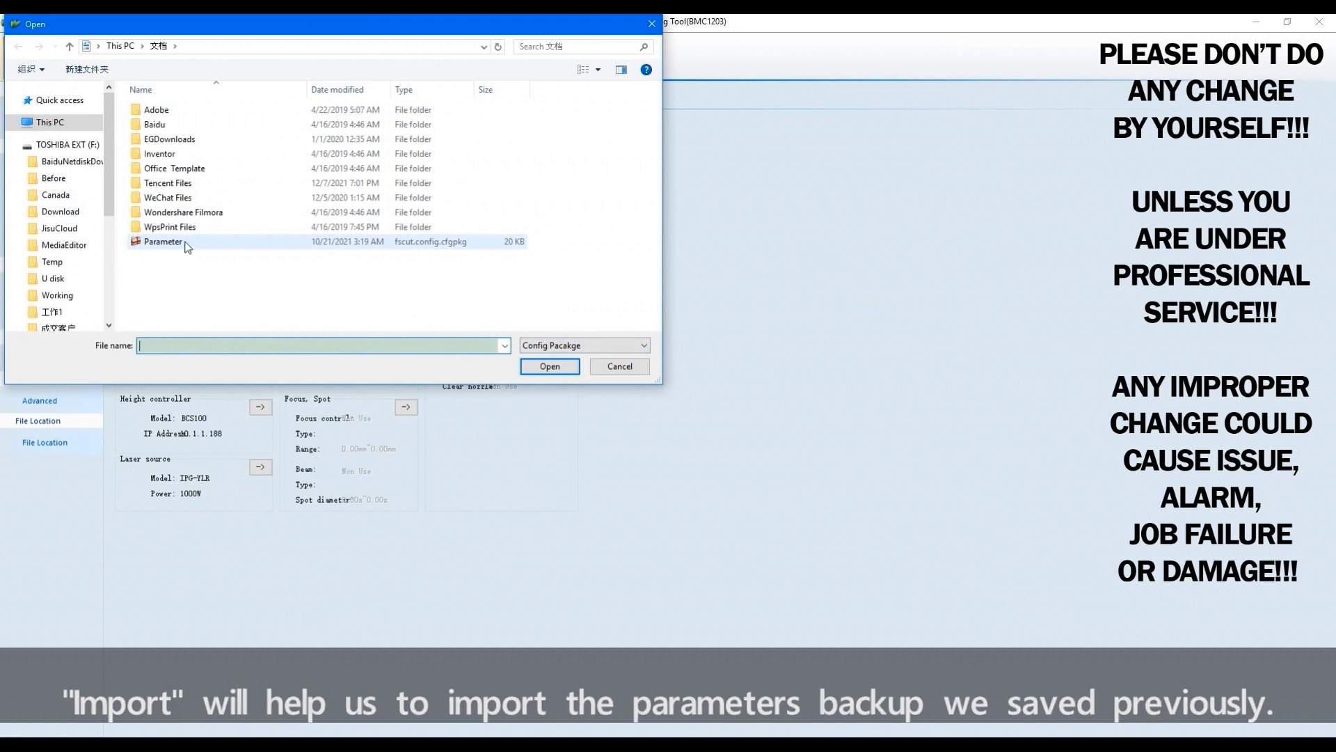
double_click(163, 242)
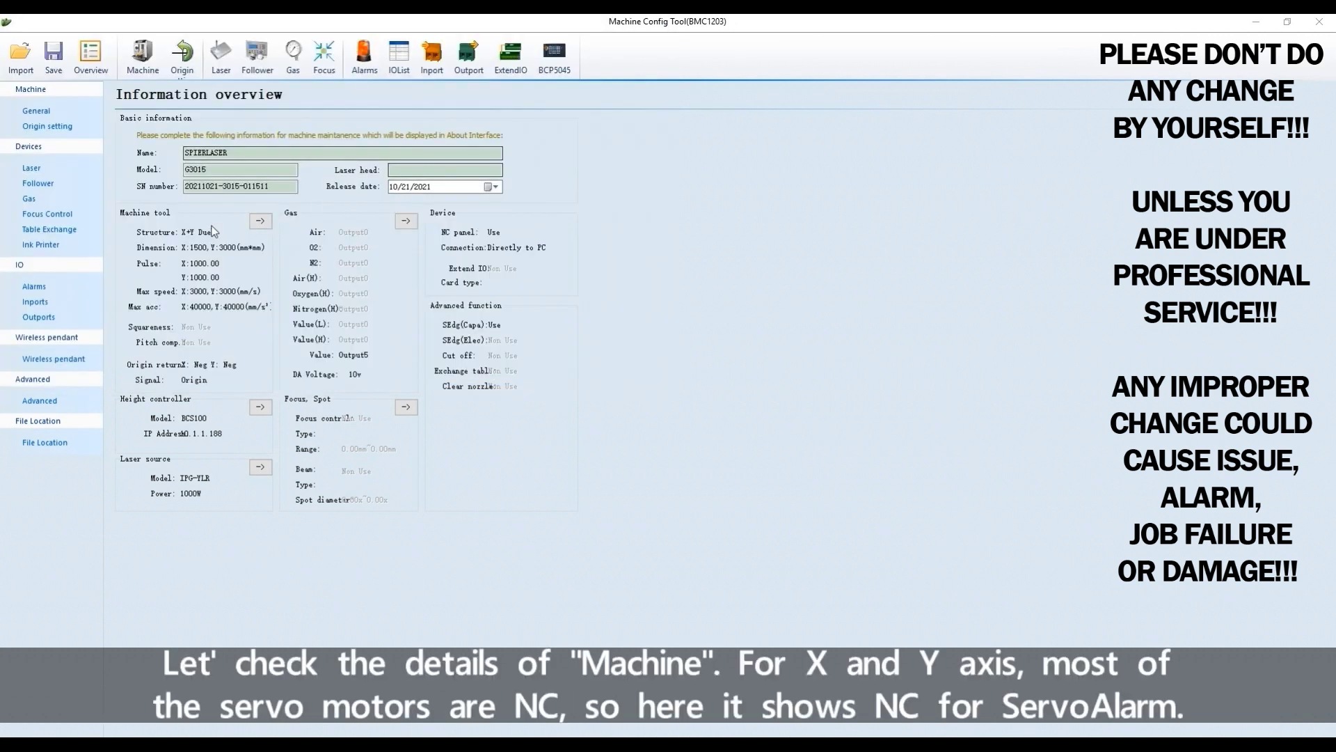
Step: On the Mechanism page, set the X and Y axis servo alarms to NC
click(143, 55)
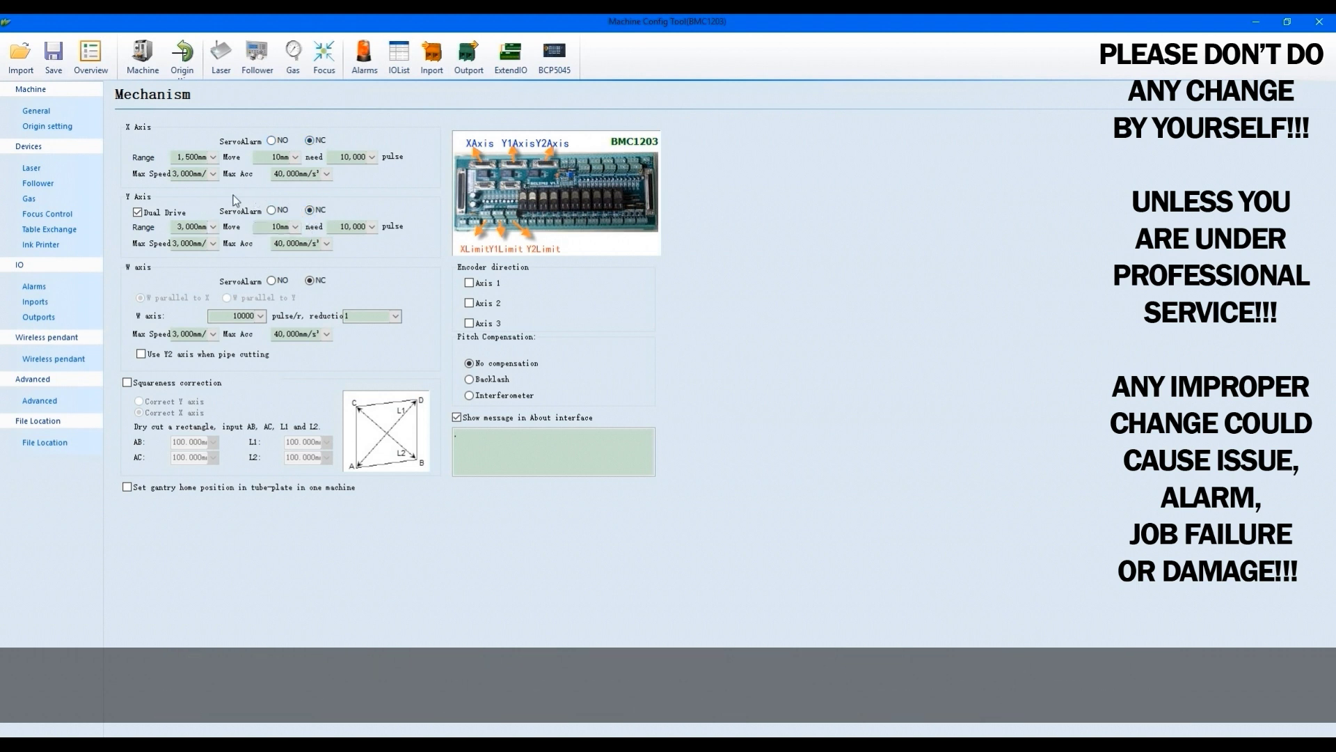
click(273, 141)
click(311, 141)
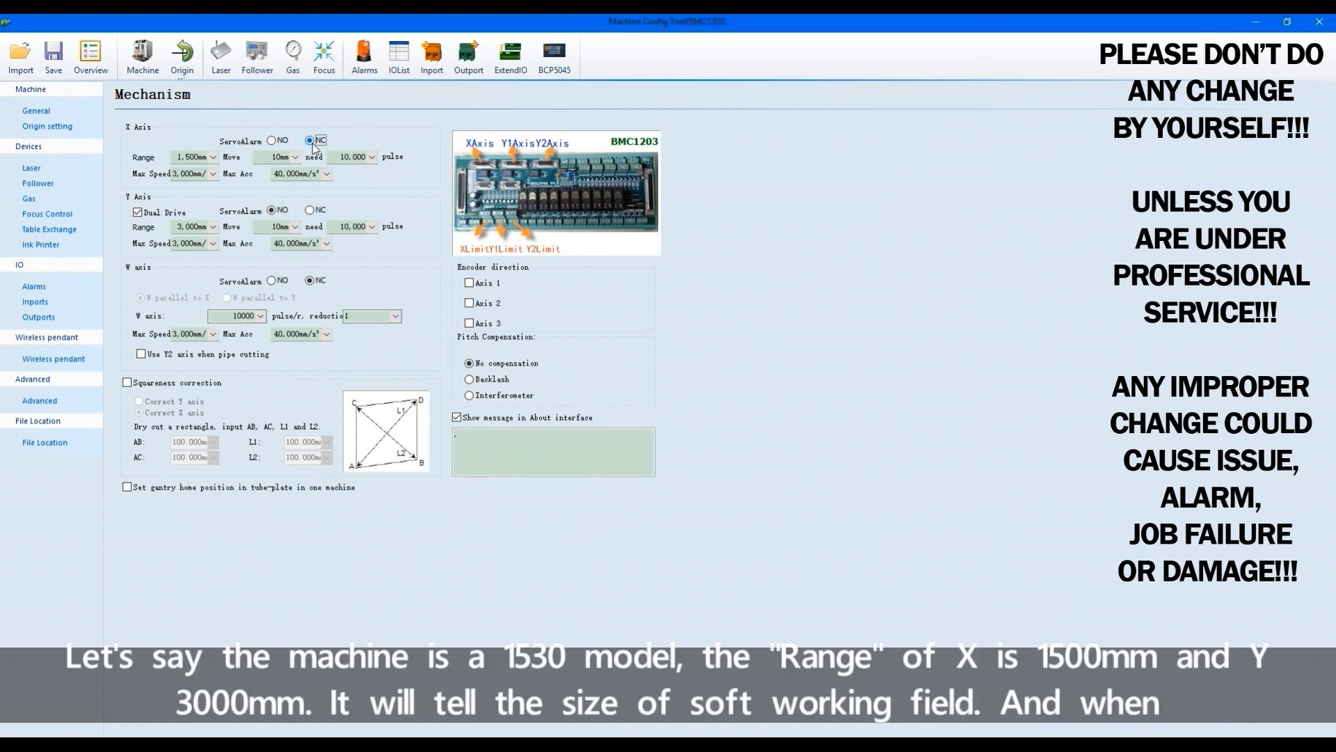
click(311, 210)
Step: Select the X range value 1,500mm and the Y range value 3,000mm
drag(179, 157, 237, 161)
drag(180, 228, 217, 233)
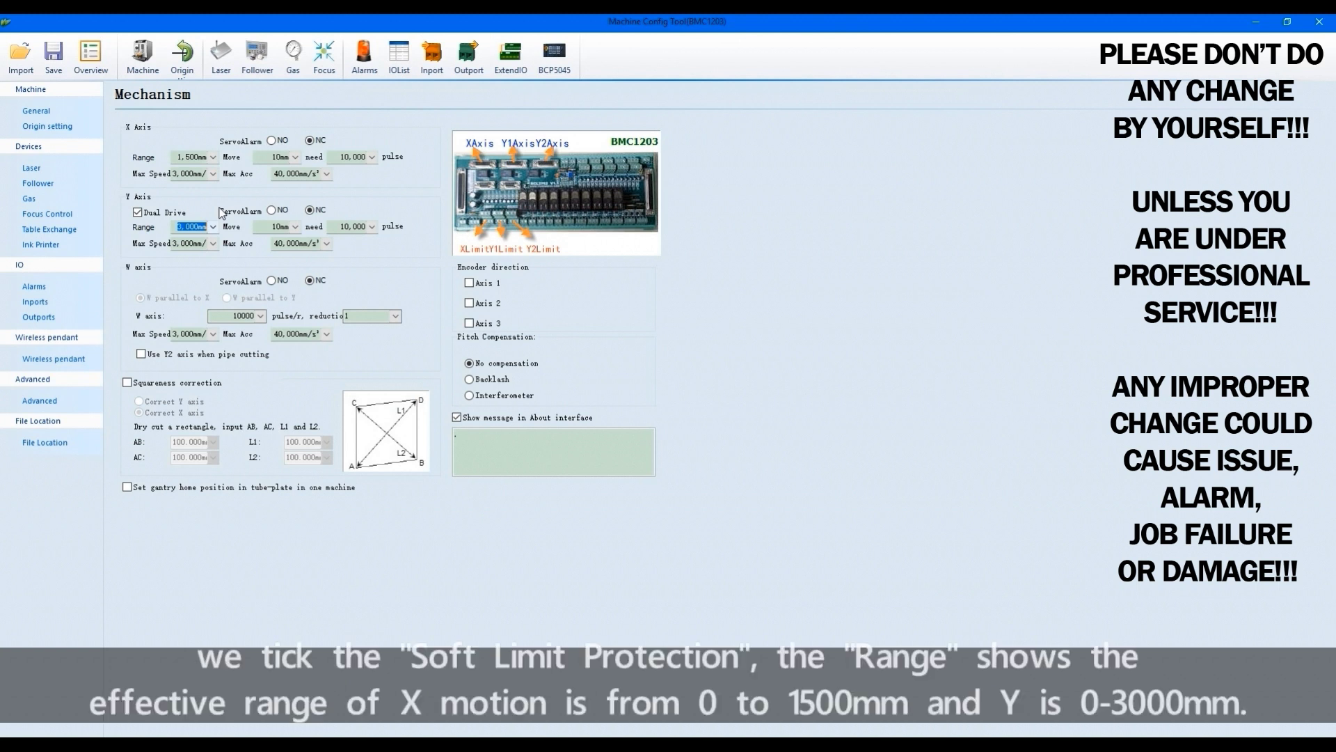
click(186, 228)
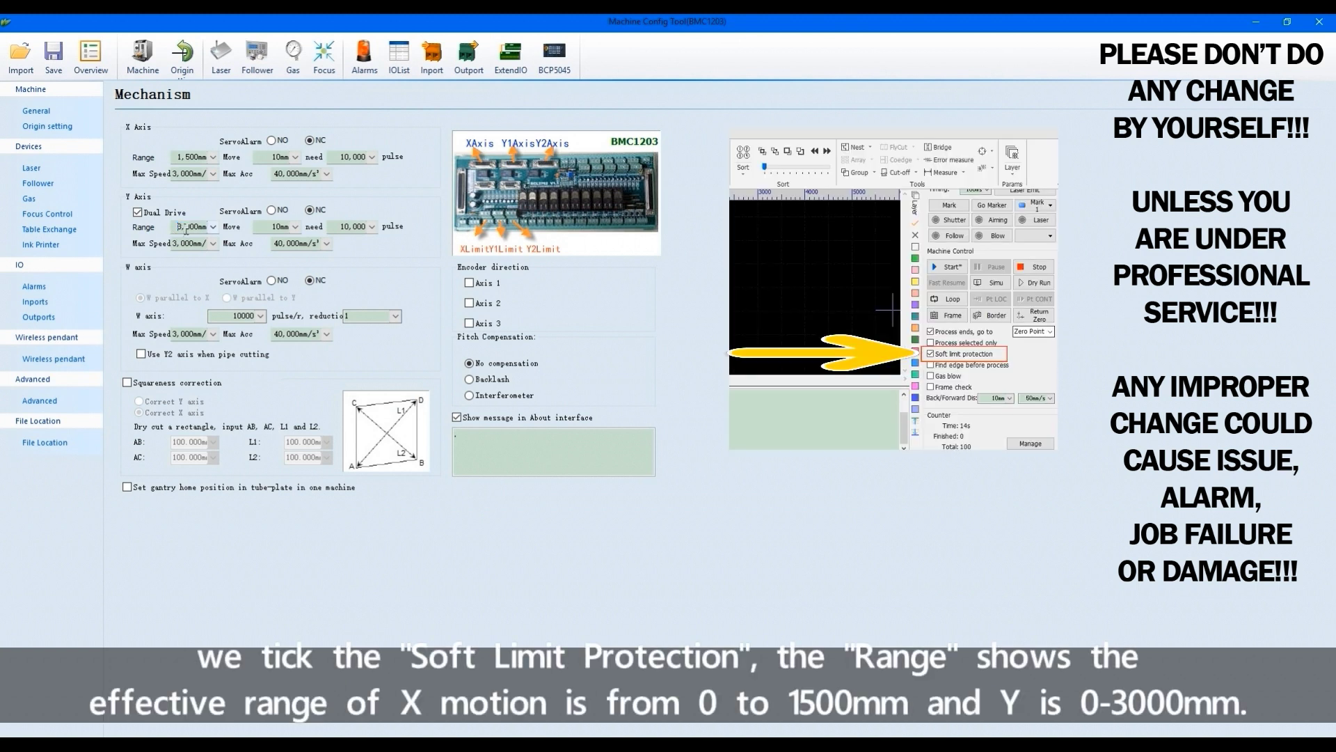
double_click(179, 228)
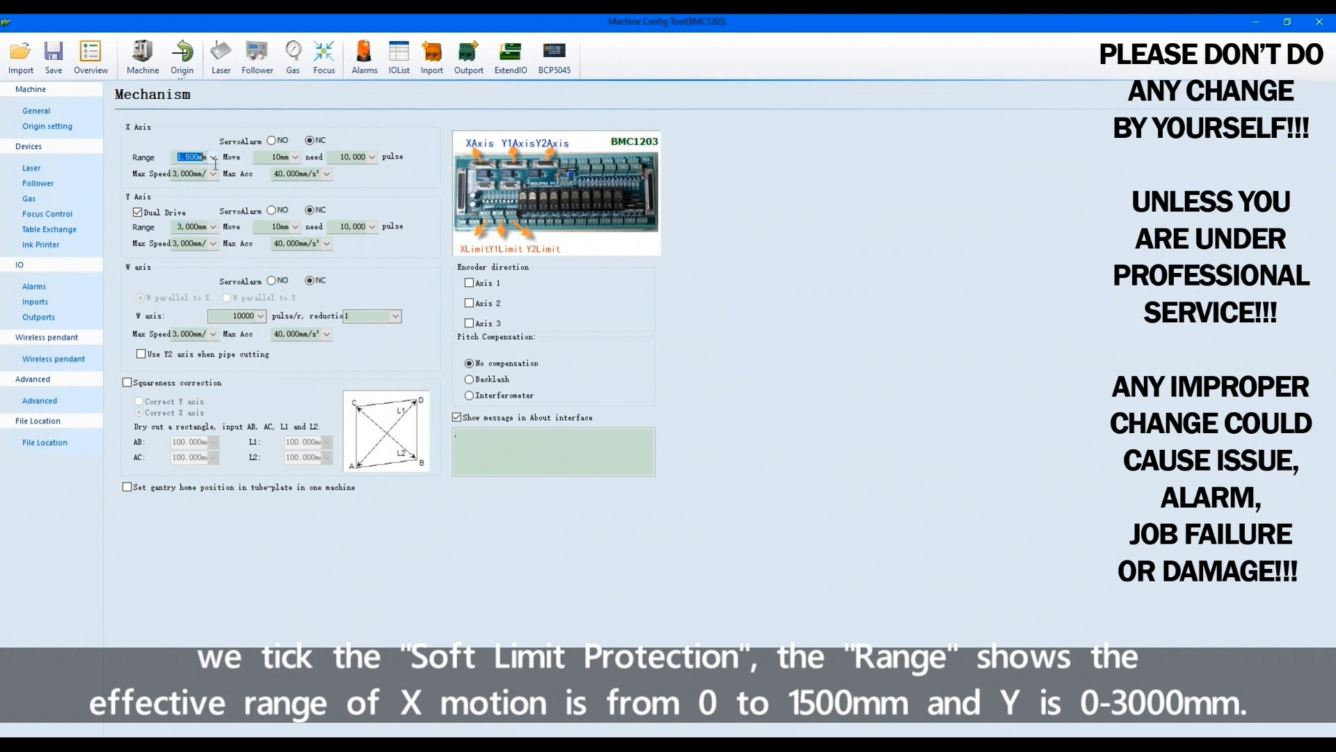
click(182, 232)
double_click(192, 233)
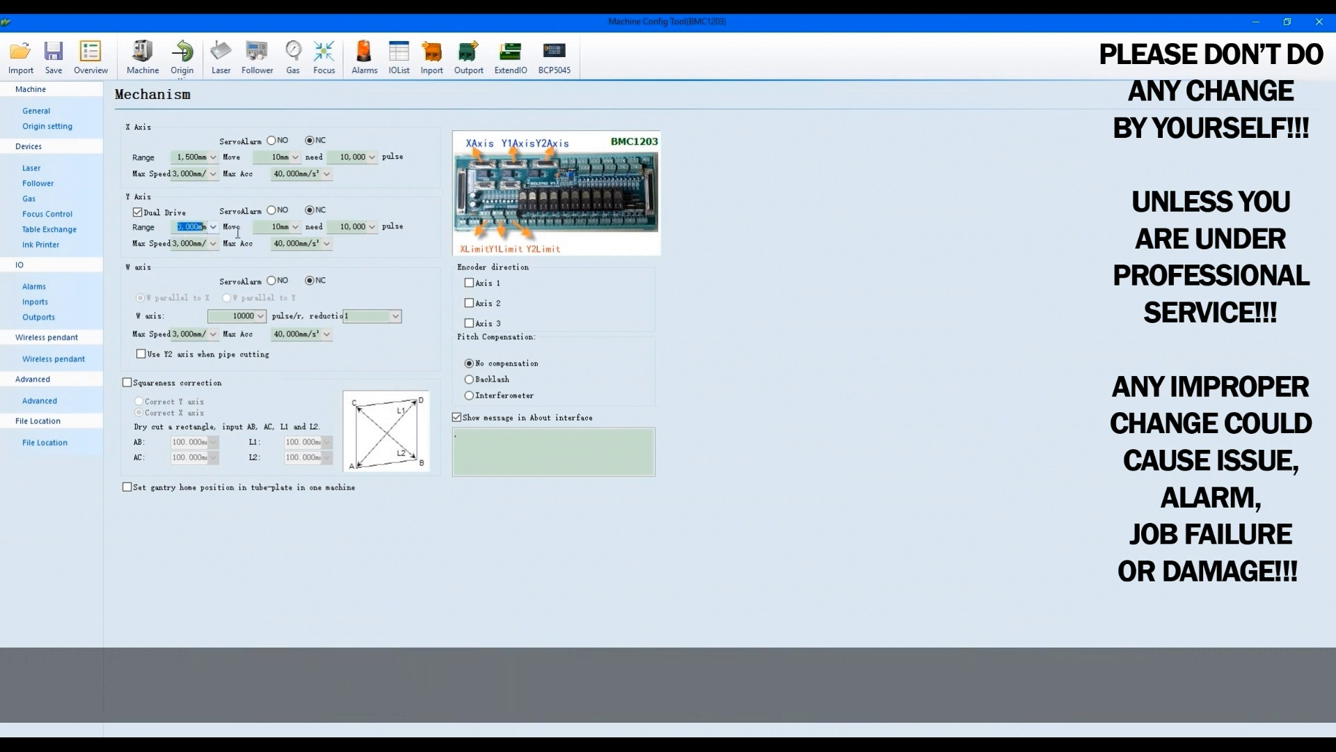
double_click(186, 158)
double_click(279, 158)
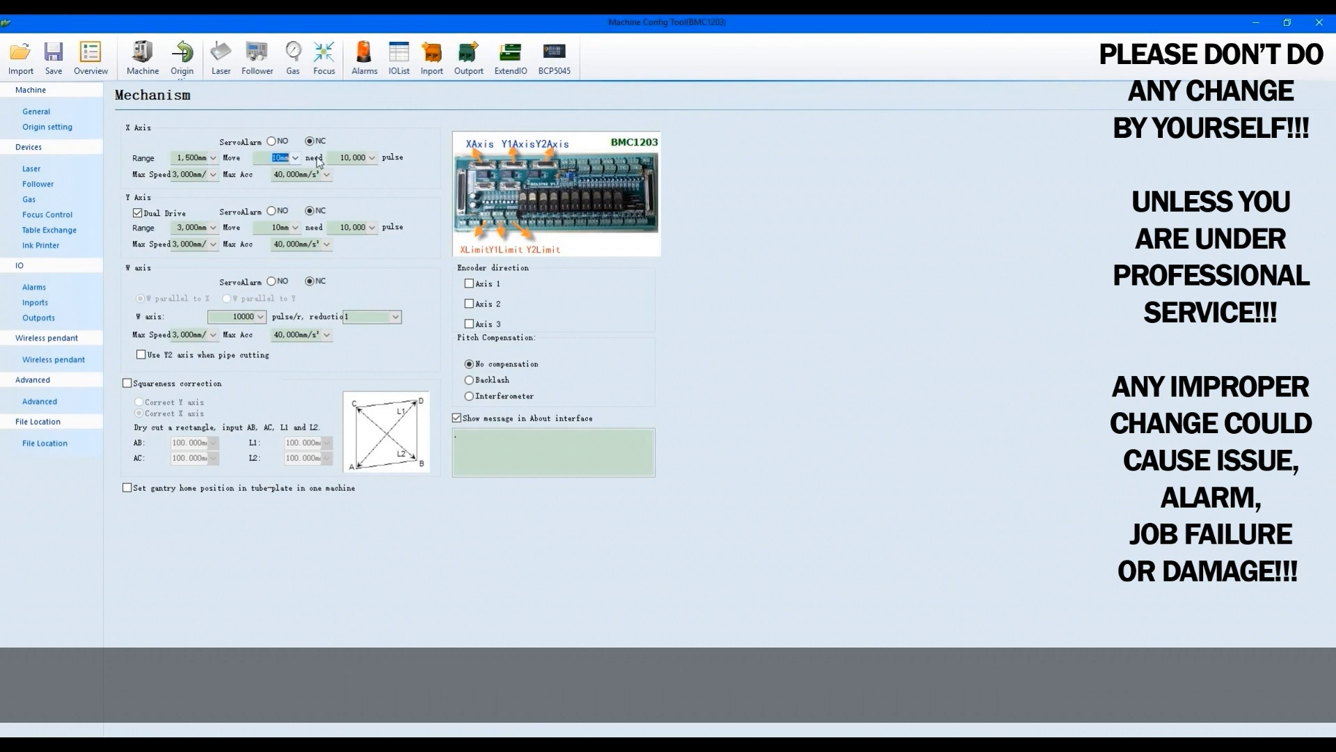
double_click(353, 158)
double_click(280, 227)
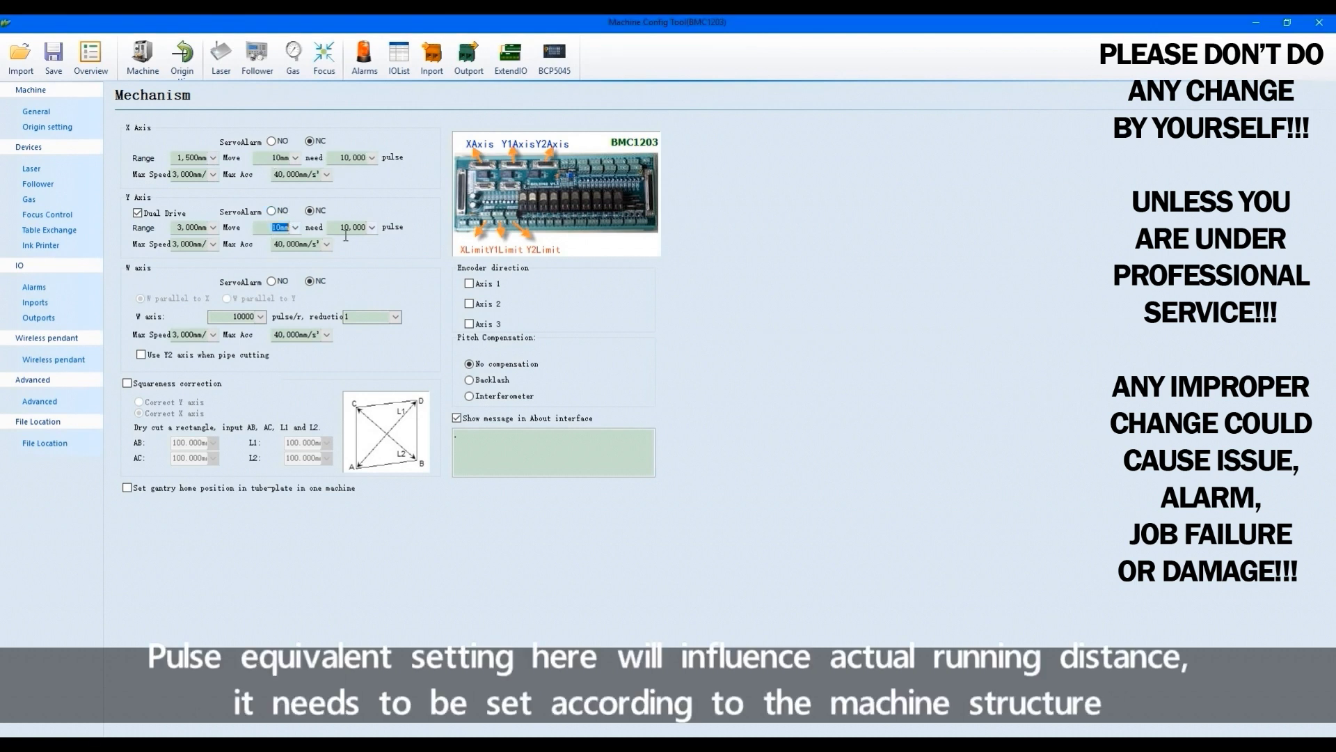
double_click(353, 228)
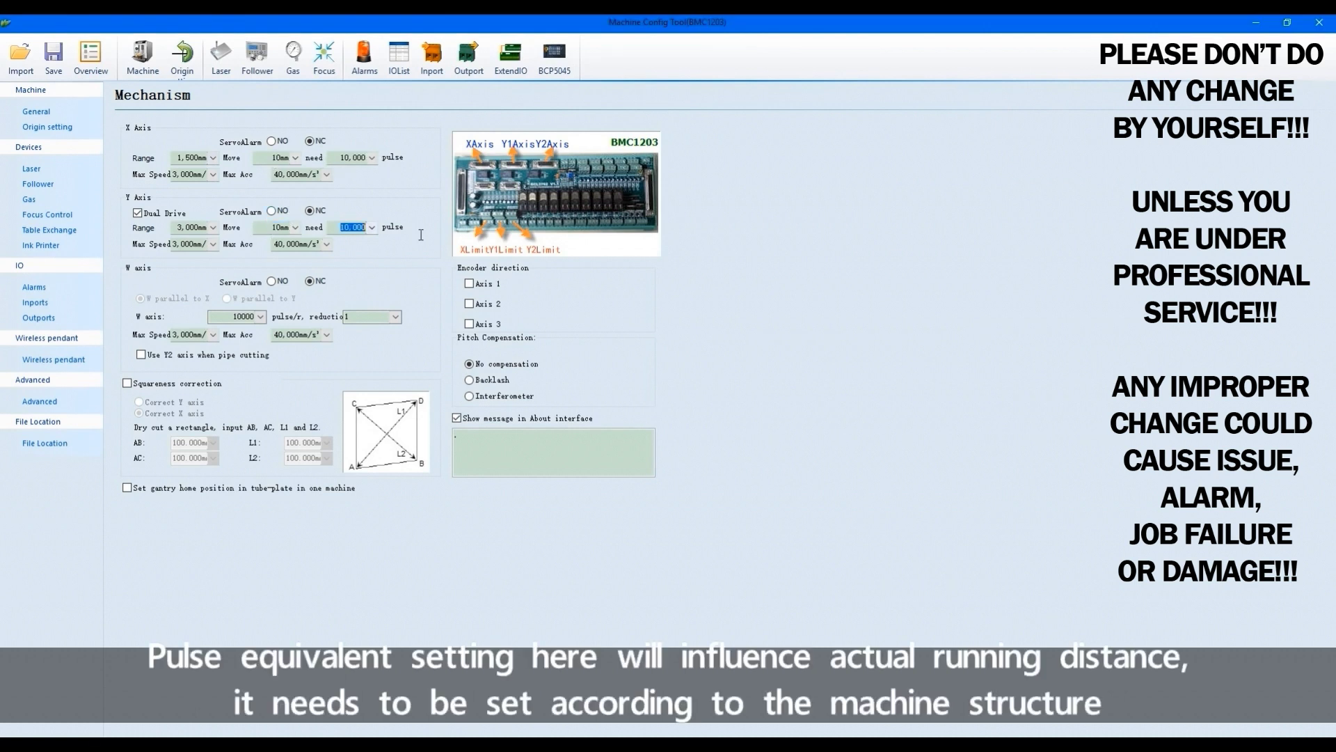
double_click(279, 158)
double_click(353, 158)
double_click(353, 228)
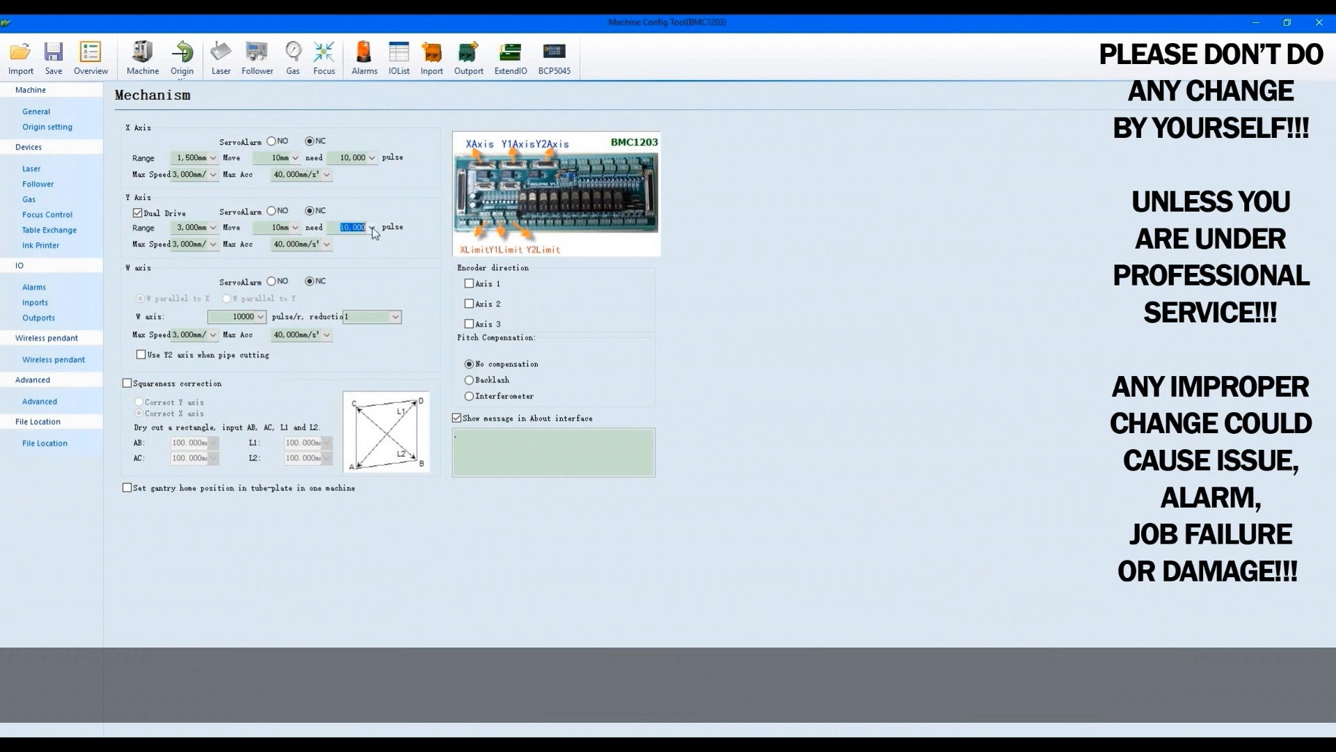
click(279, 228)
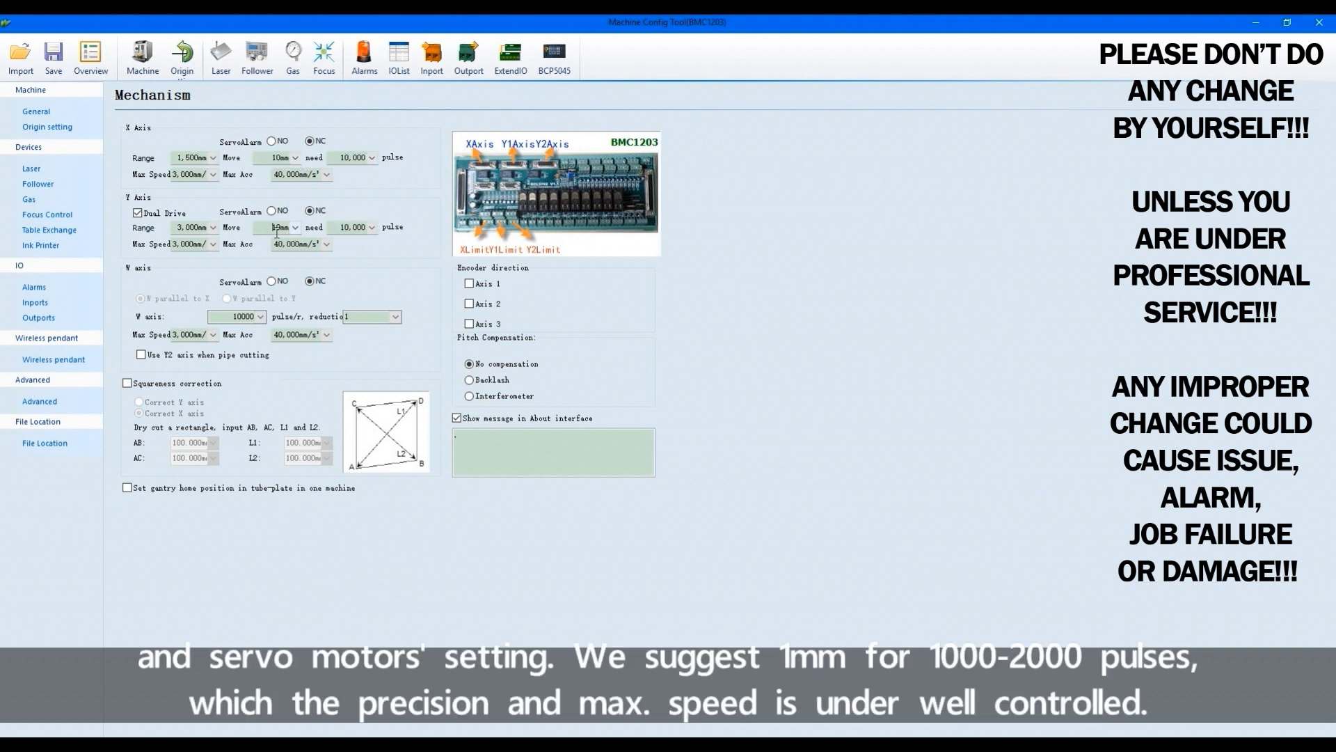
click(280, 158)
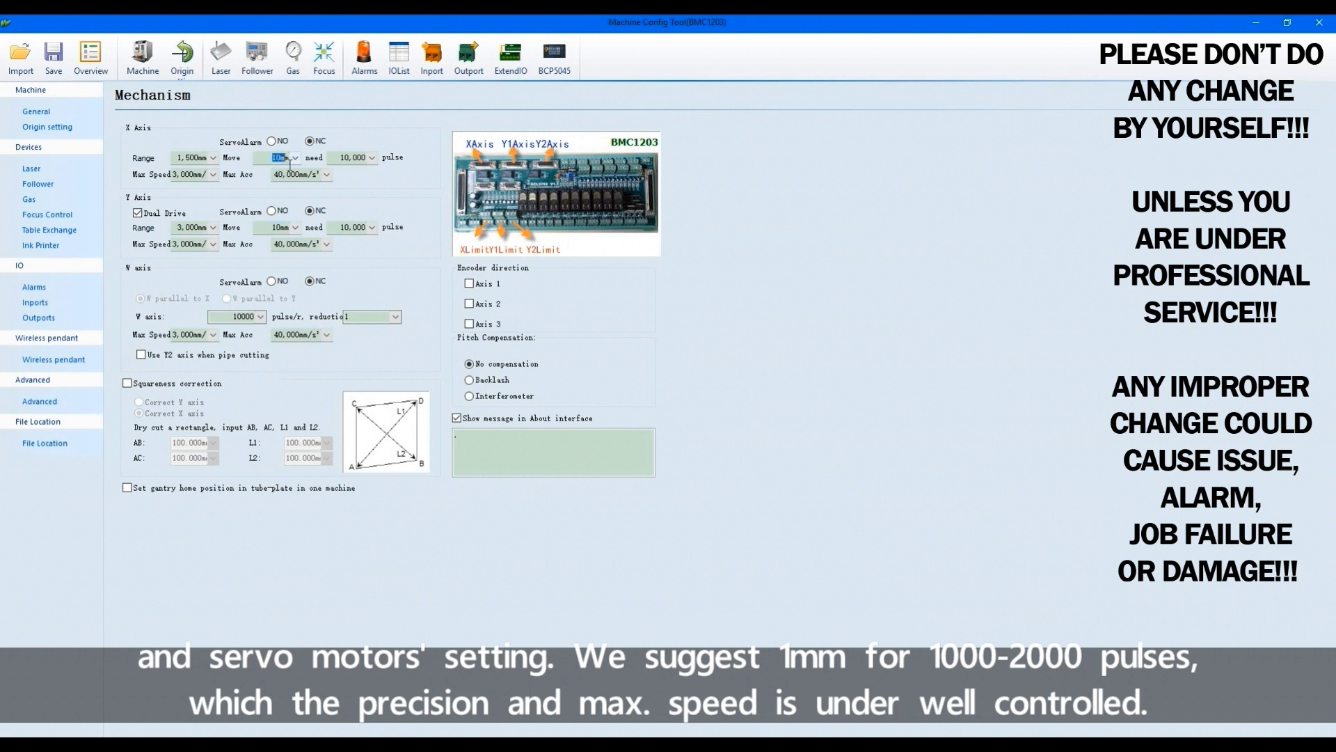
double_click(352, 158)
double_click(353, 227)
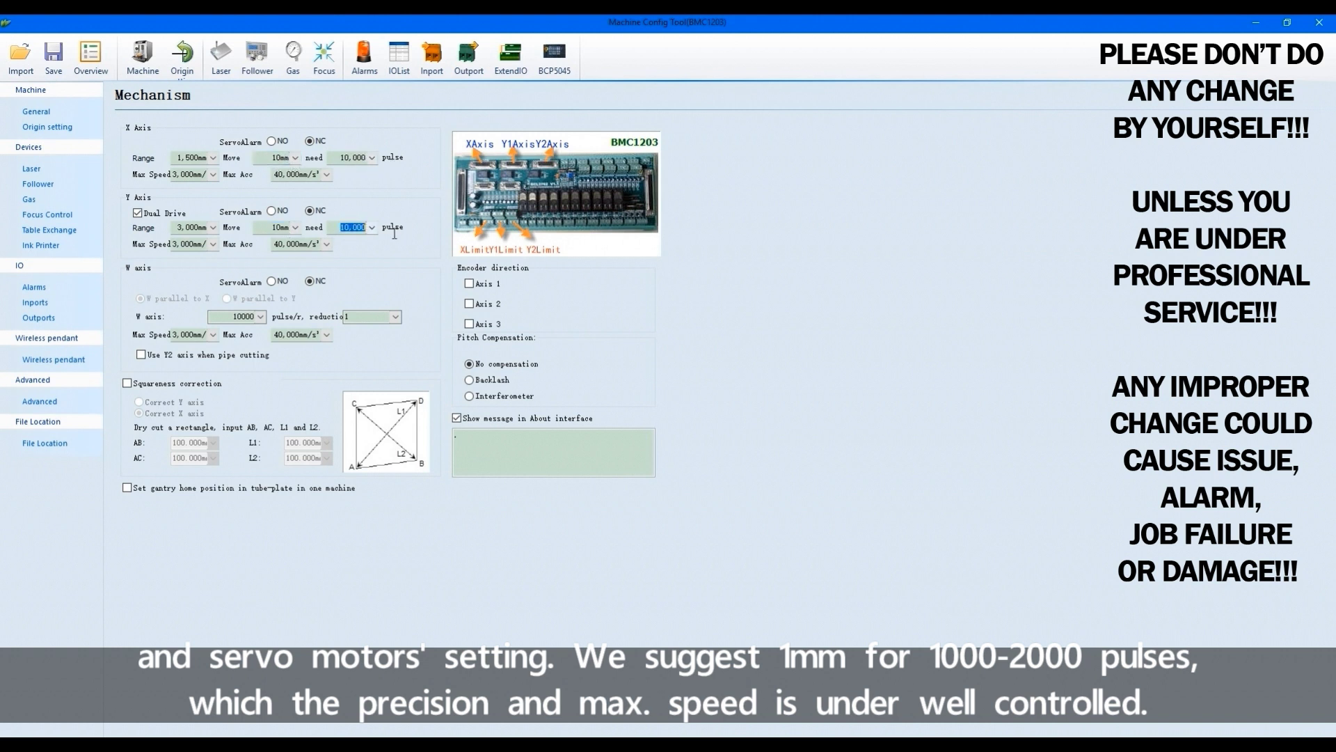
double_click(275, 228)
click(1332, 639)
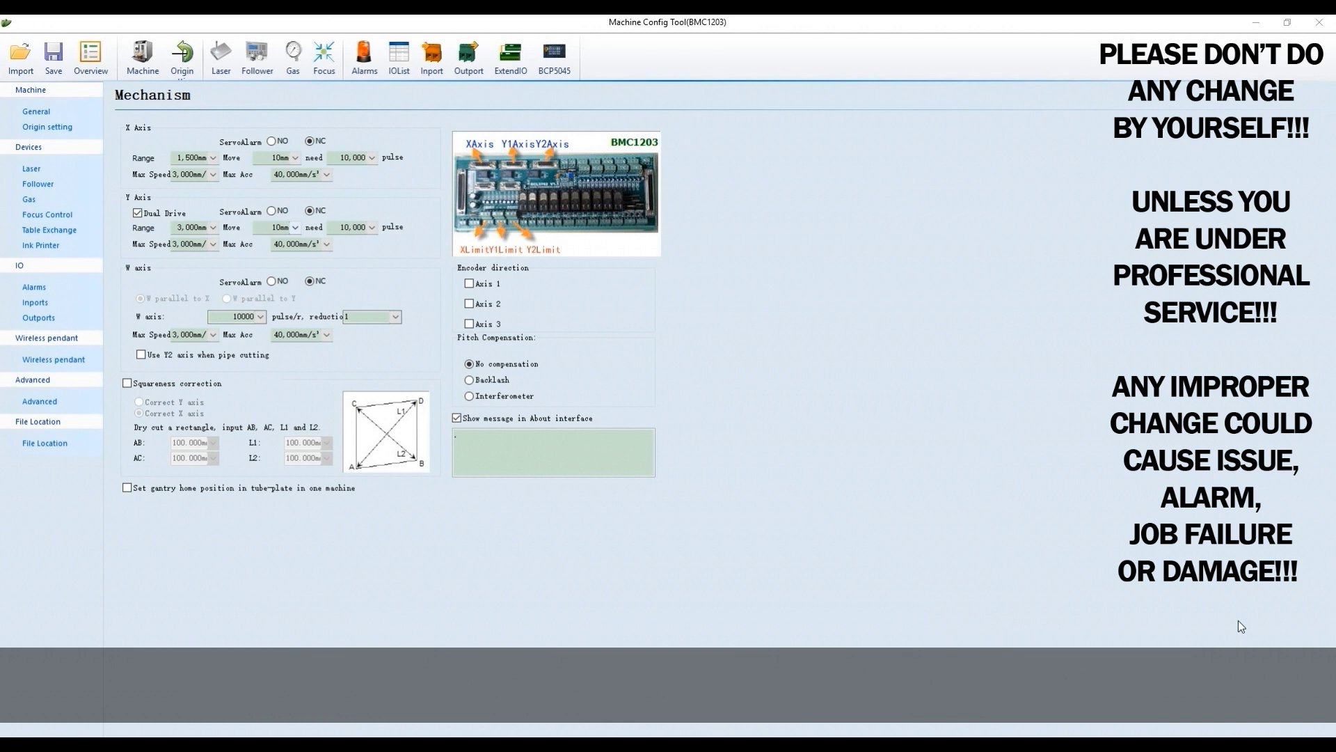
double_click(192, 174)
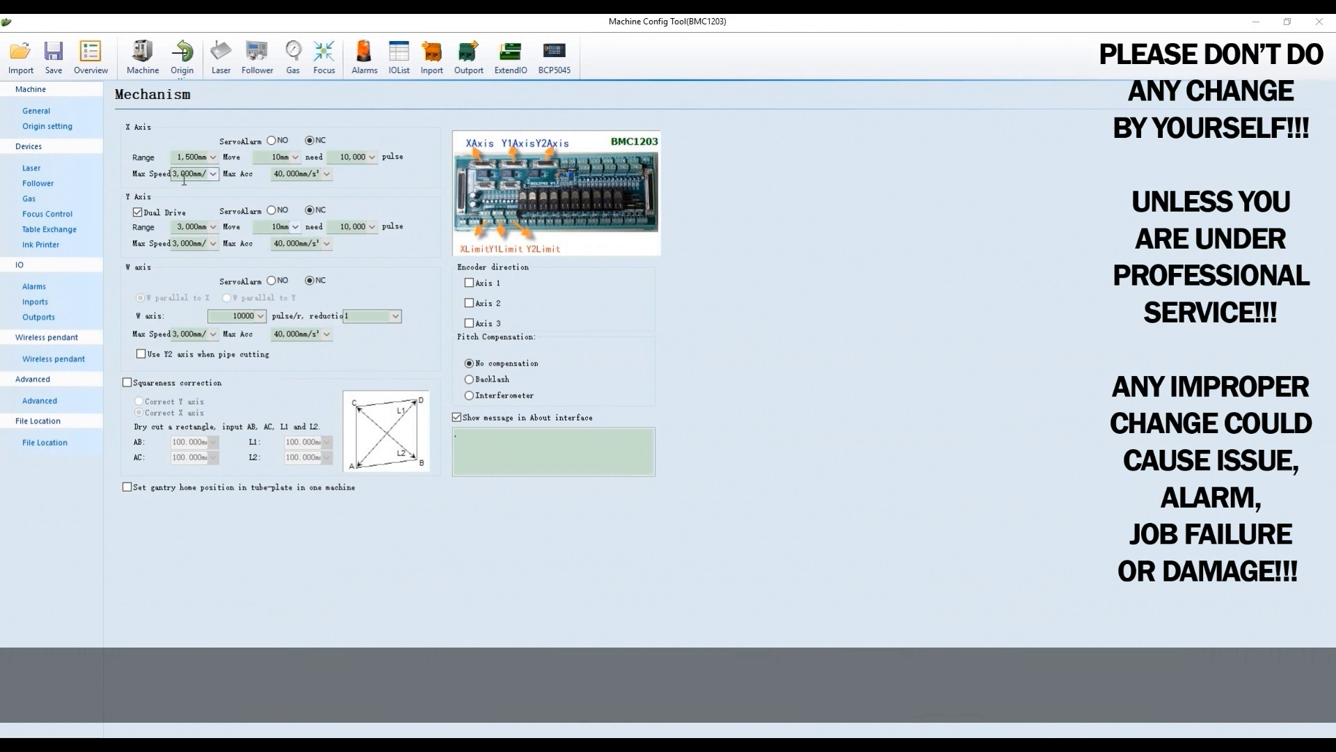
double_click(282, 174)
double_click(191, 243)
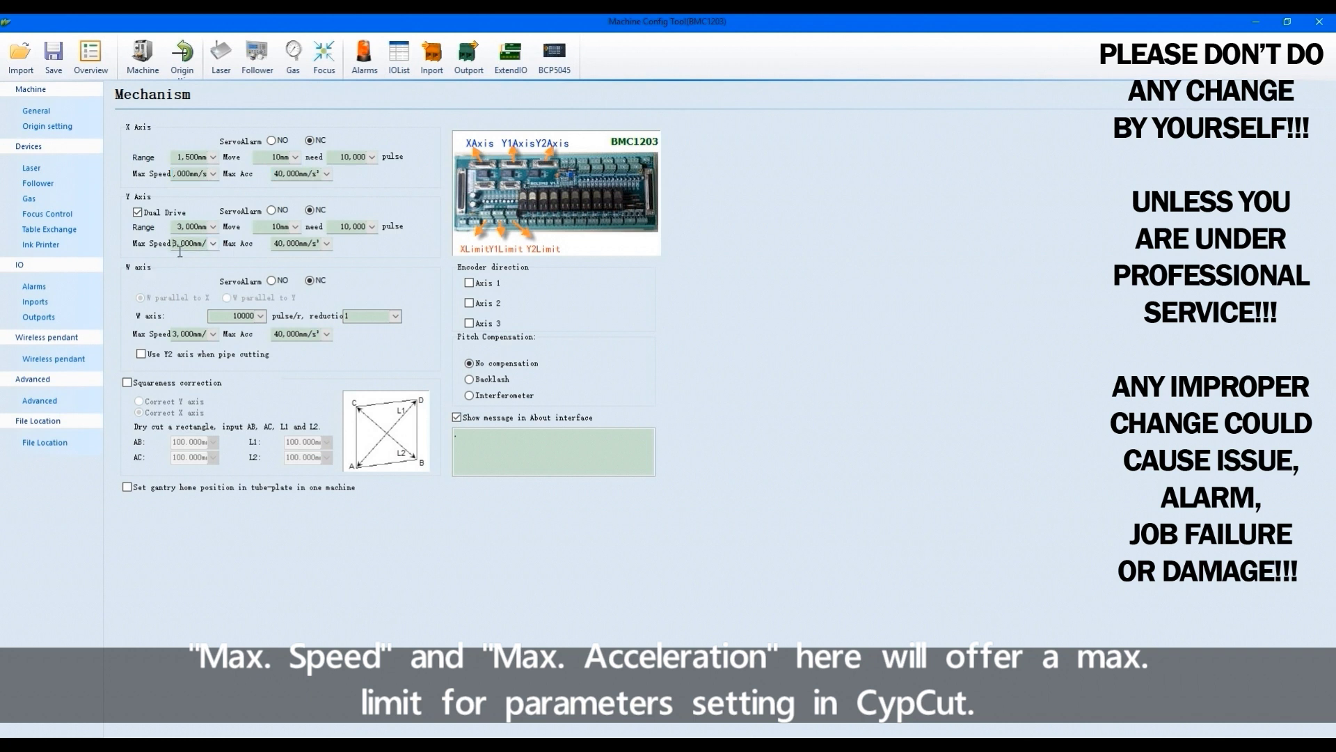
double_click(282, 244)
double_click(277, 175)
double_click(186, 174)
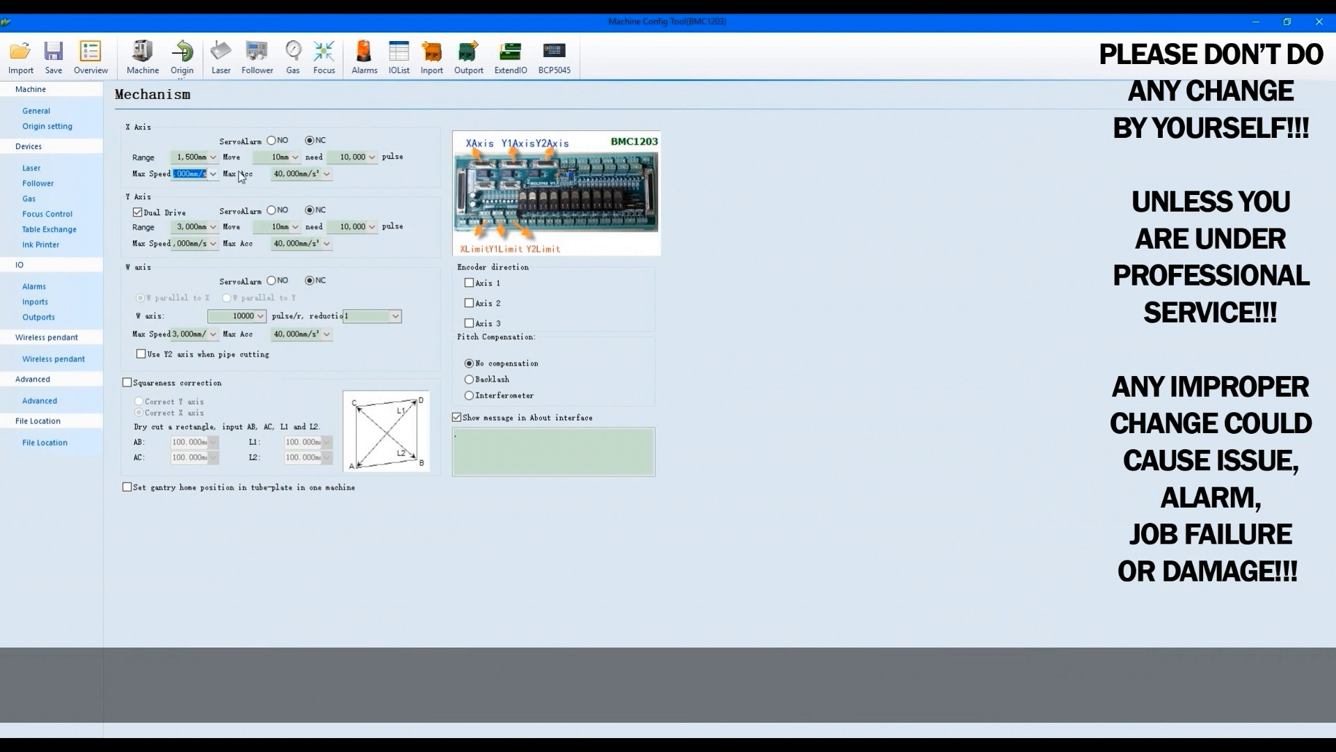
double_click(208, 249)
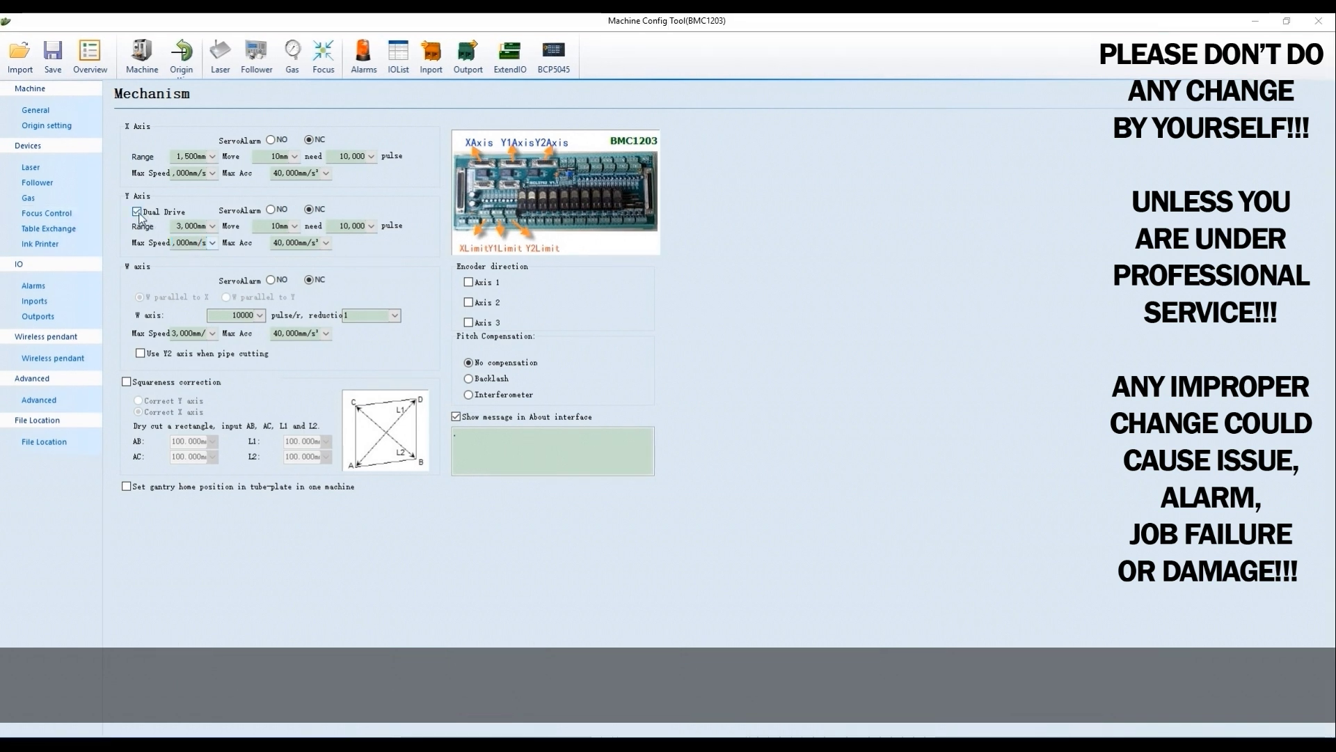
click(140, 213)
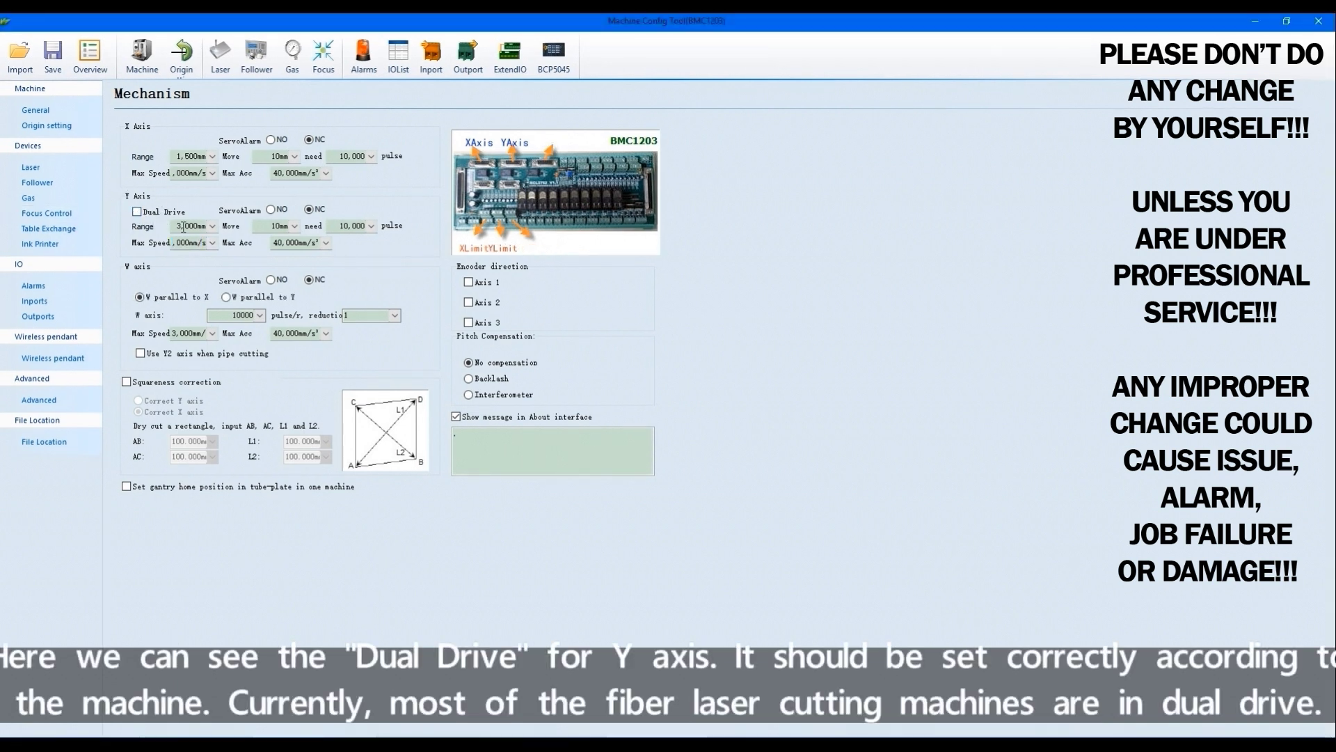
click(137, 213)
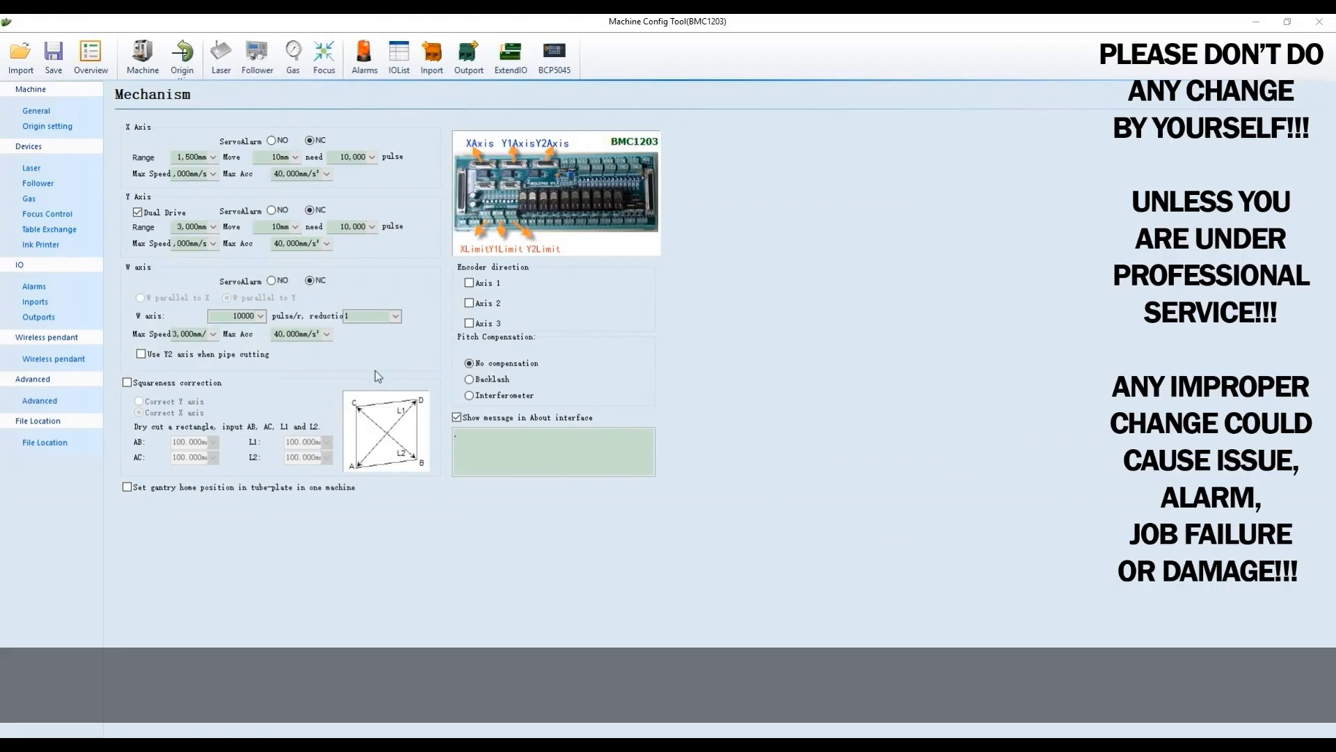
click(126, 382)
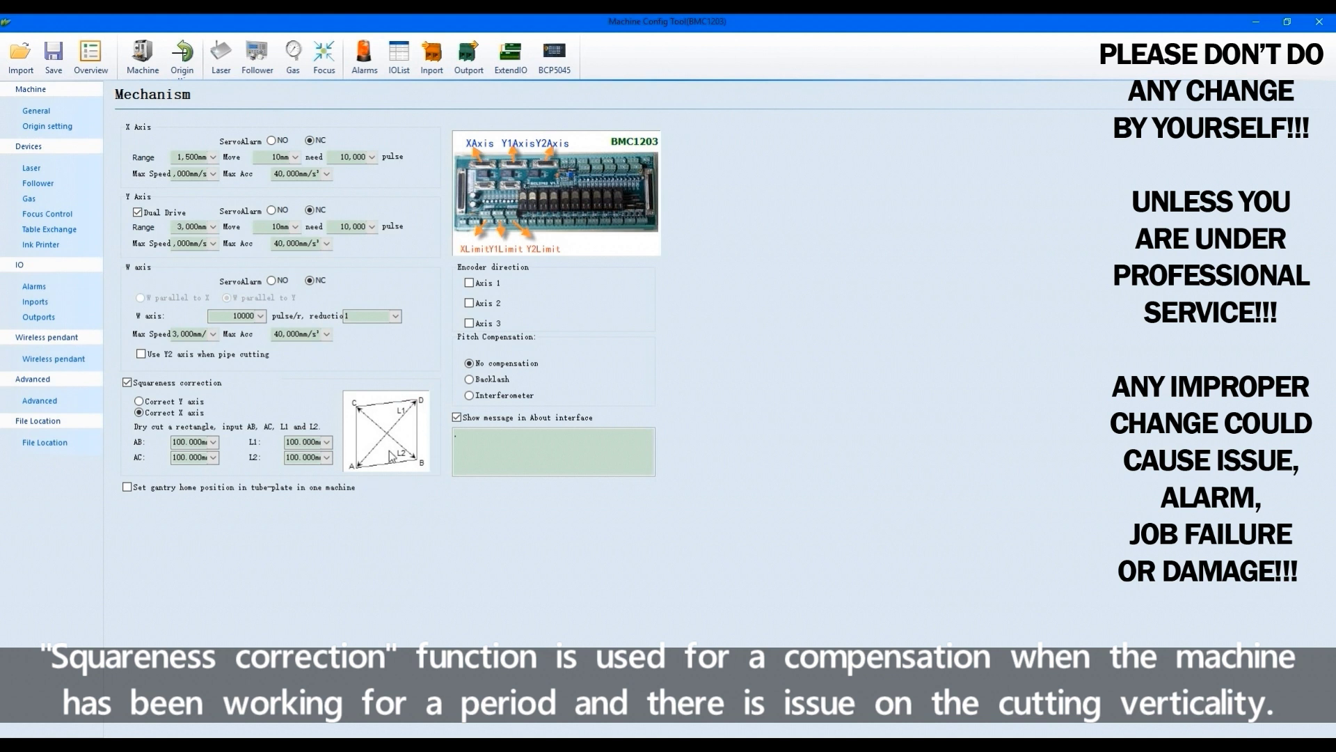
click(182, 448)
drag(173, 443, 223, 447)
click(182, 448)
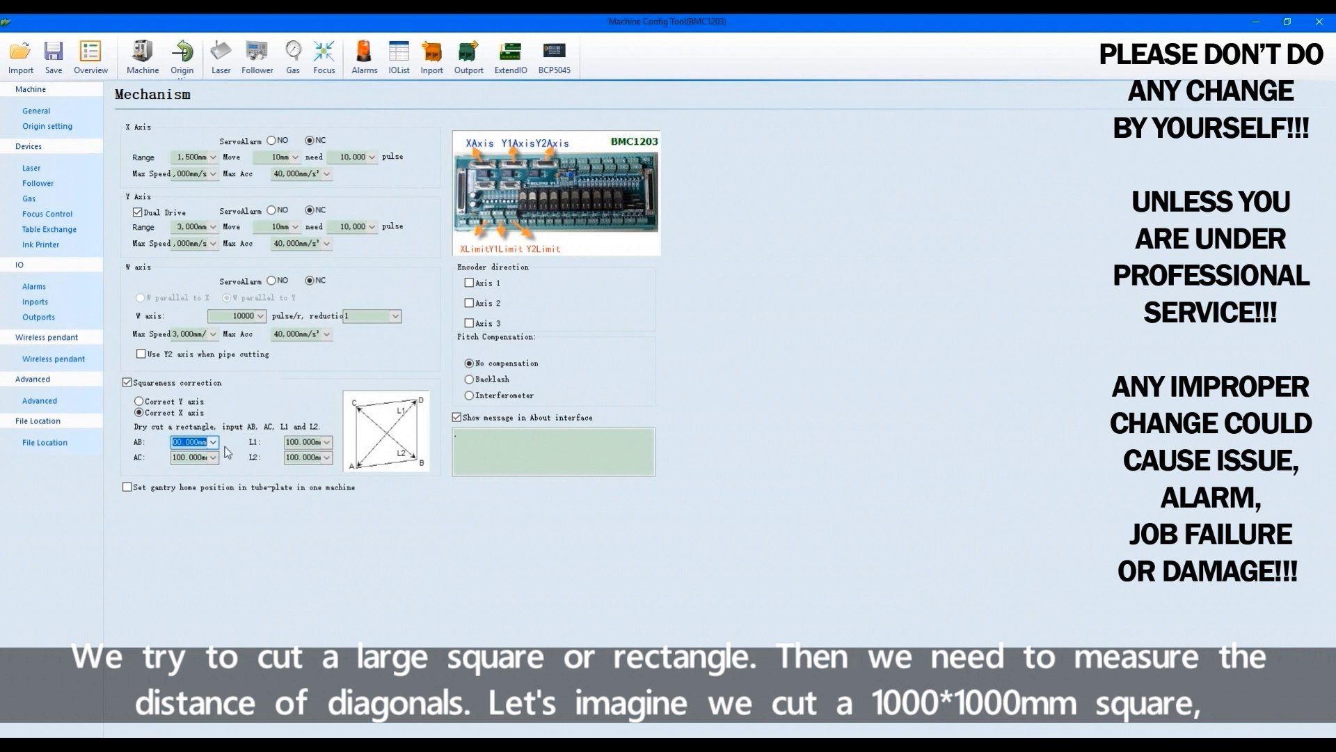
click(179, 448)
double_click(204, 446)
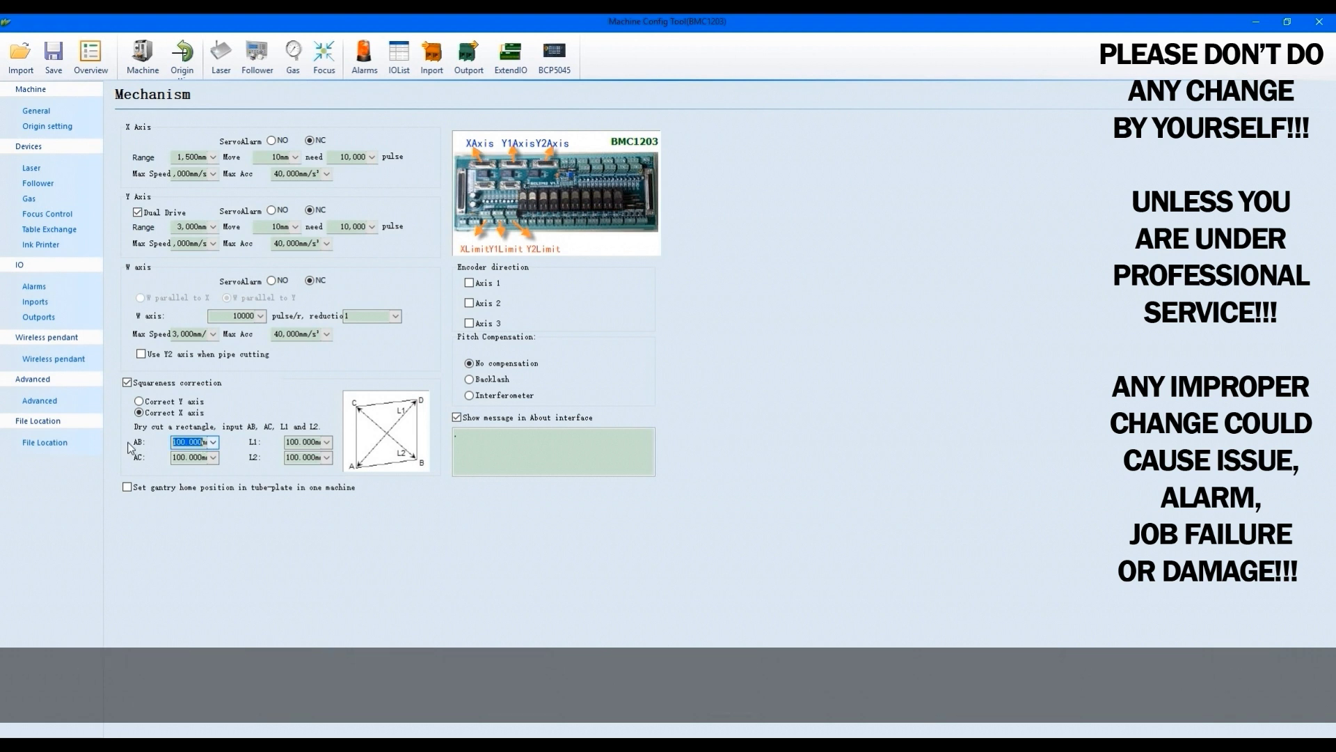
text(1000)
click(194, 462)
click(190, 462)
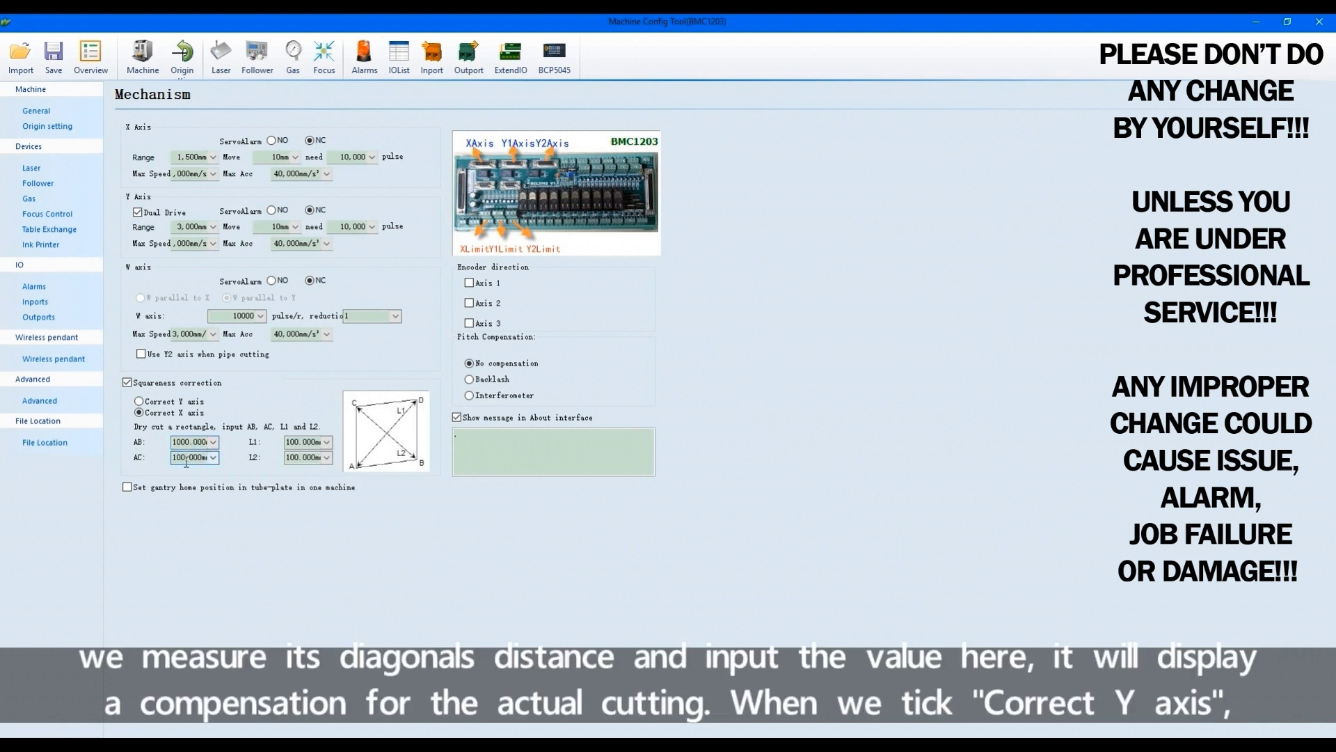
text(0)
double_click(292, 444)
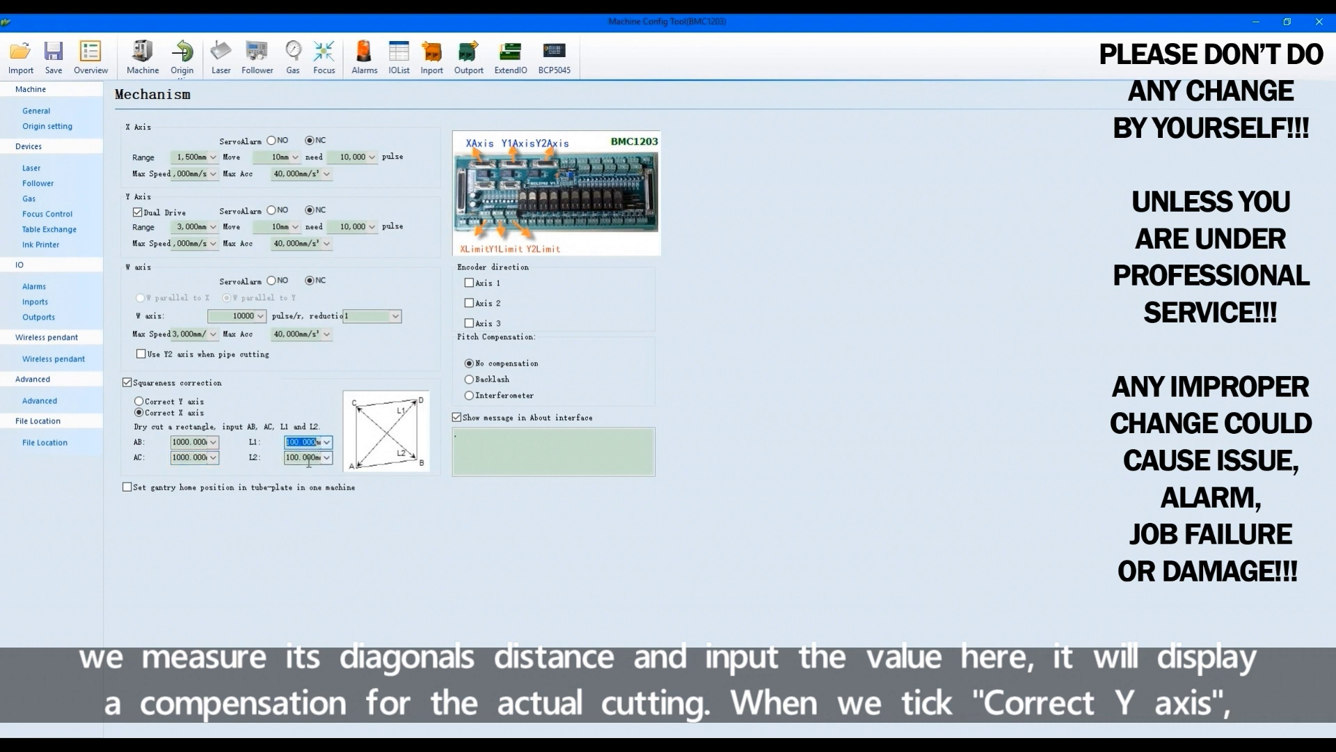
double_click(306, 457)
double_click(299, 442)
double_click(310, 457)
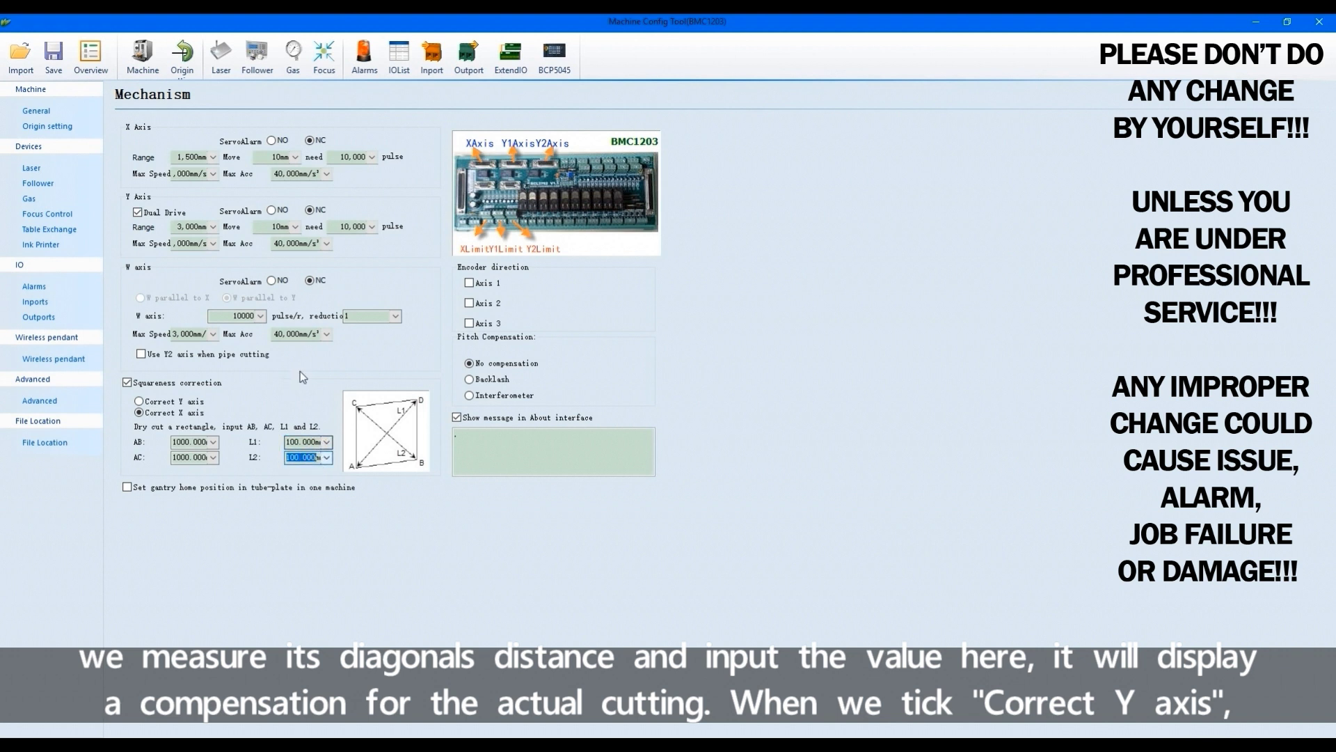
click(164, 403)
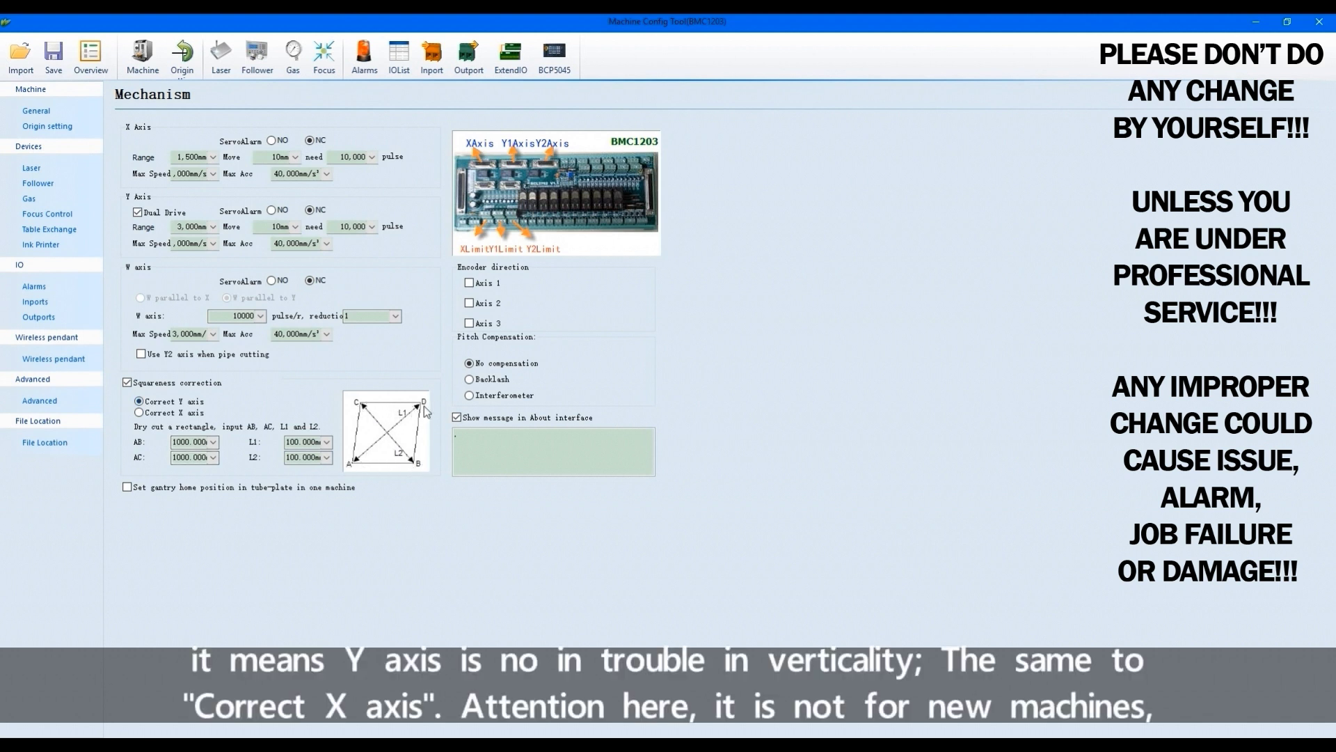
click(139, 413)
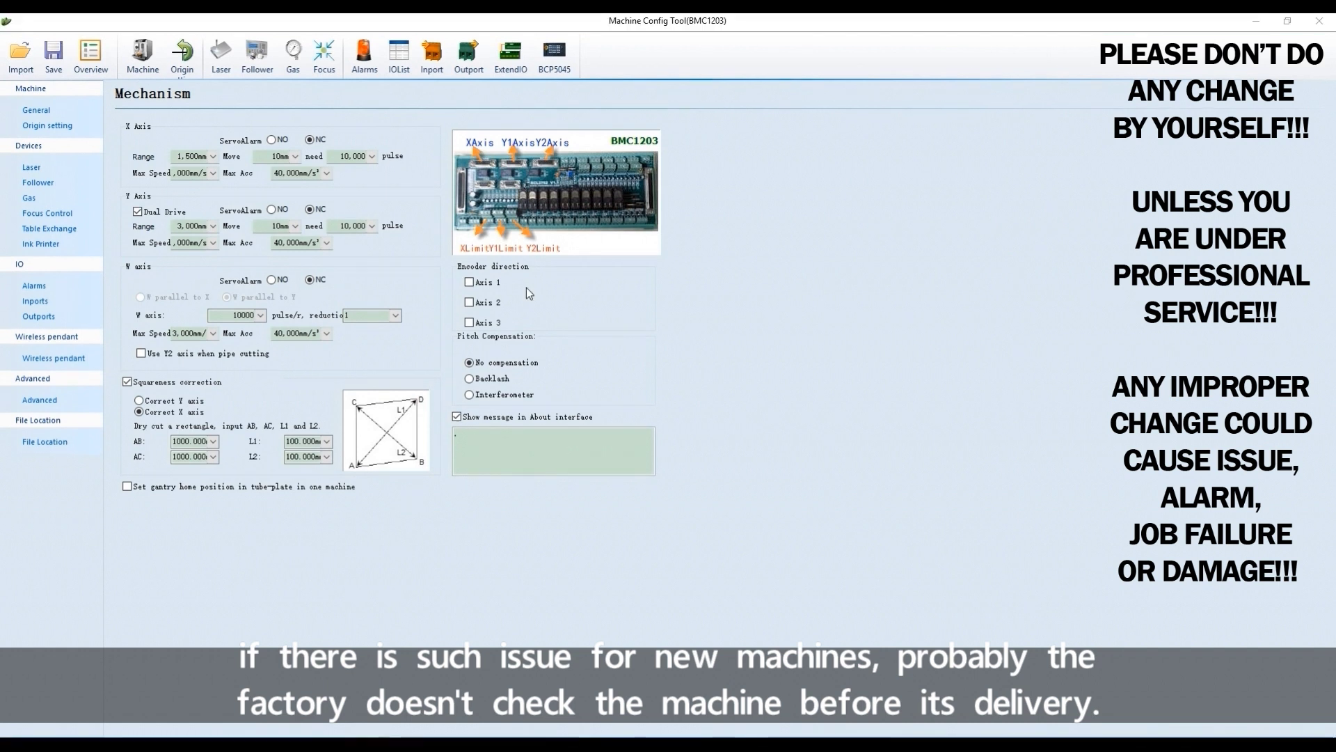
click(470, 282)
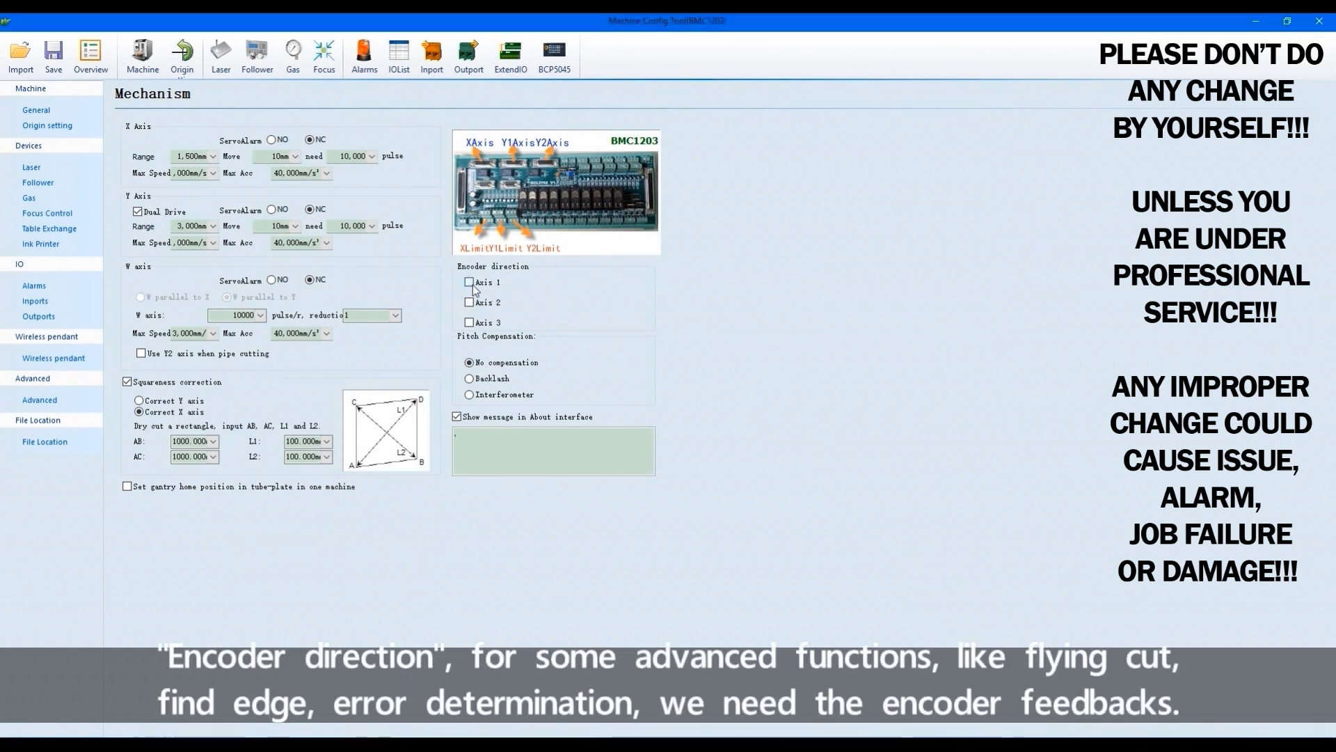
click(469, 323)
click(470, 283)
click(470, 302)
click(470, 282)
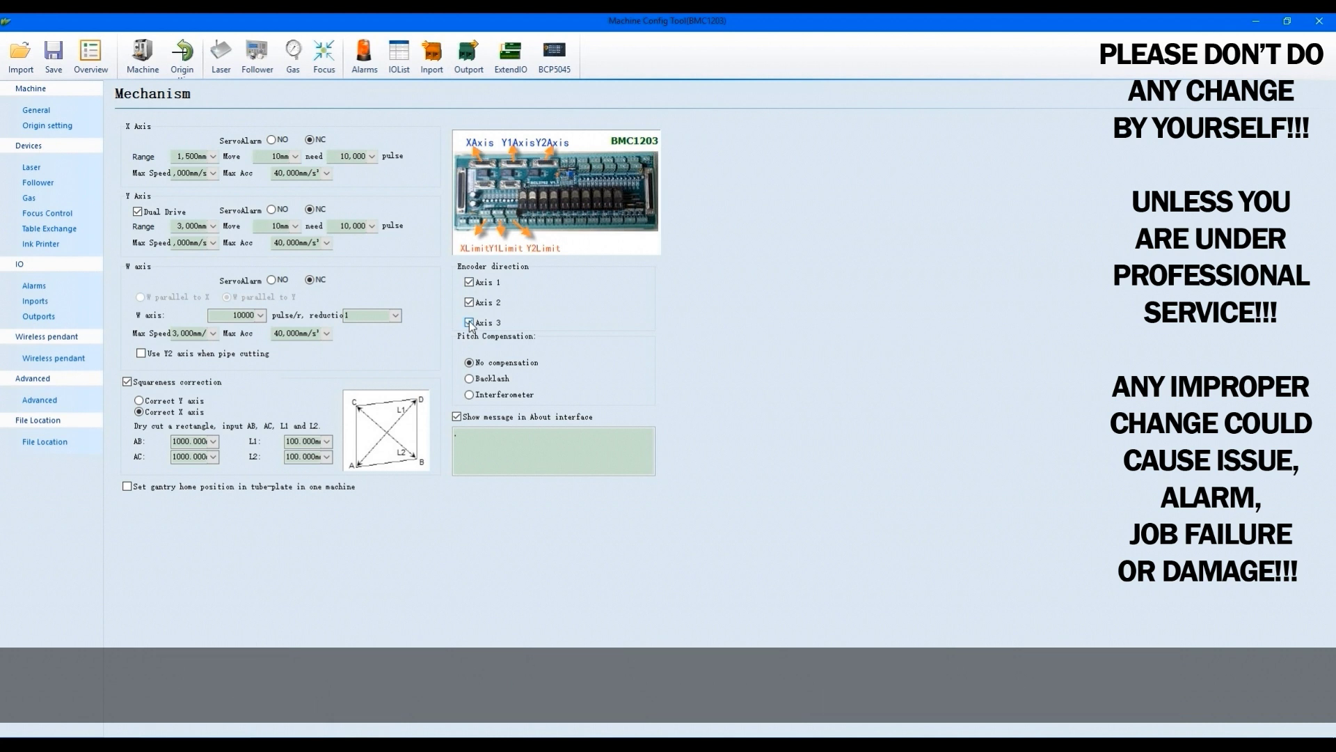
click(470, 323)
click(470, 303)
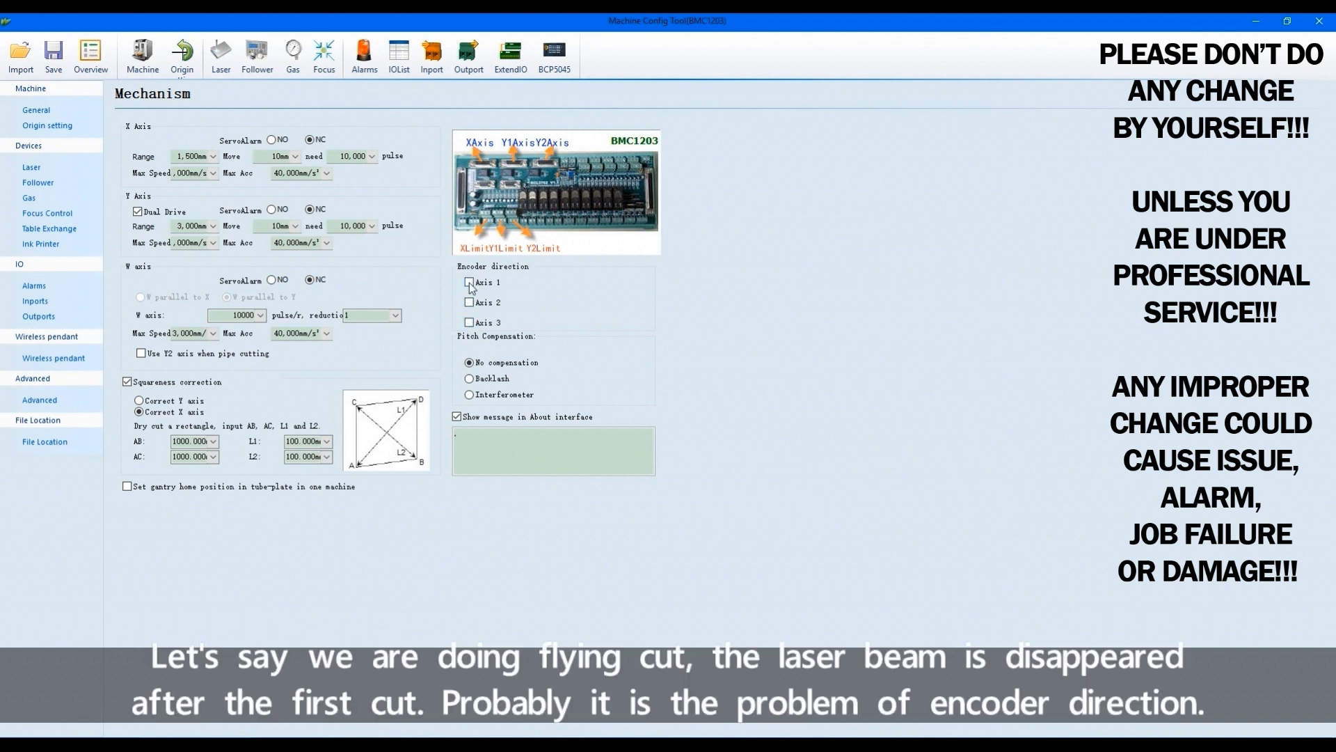
click(469, 302)
click(470, 303)
click(469, 283)
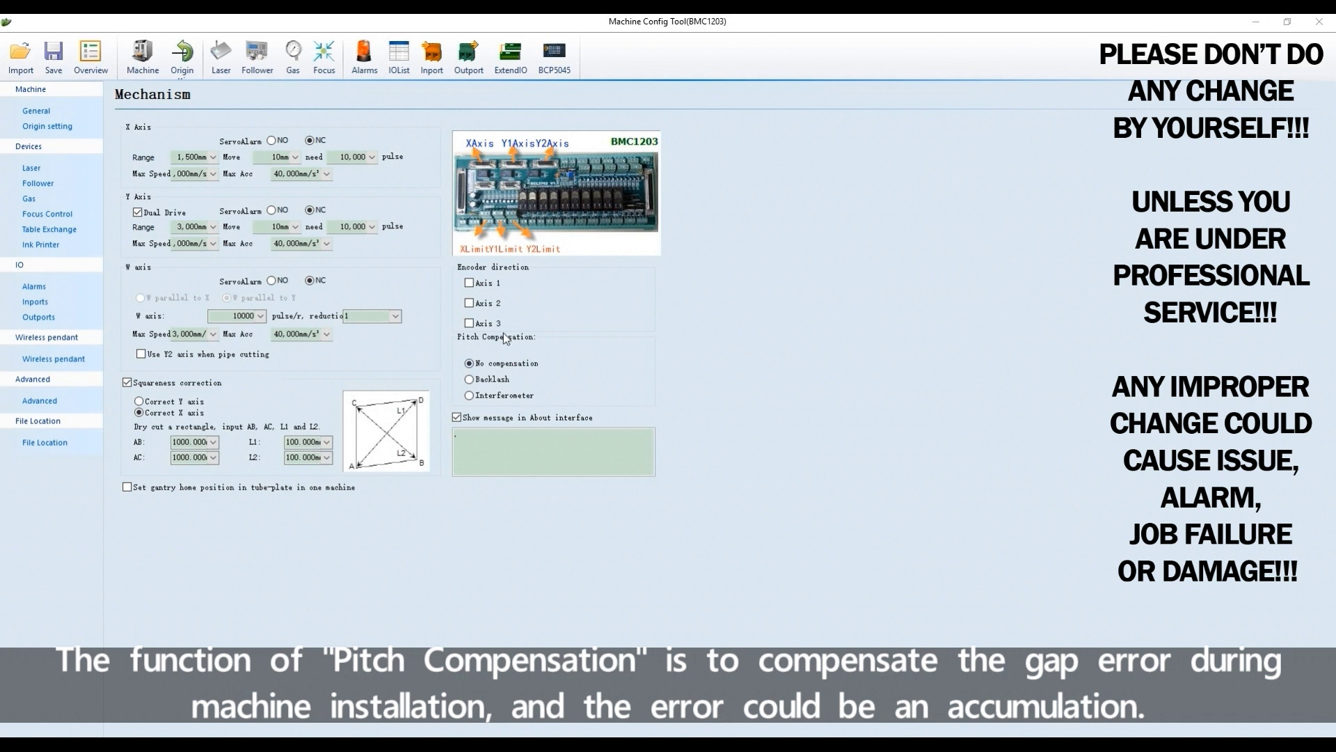
Step: Cycle pitch compensation between Interferometer, Backlash and No compensation
click(470, 396)
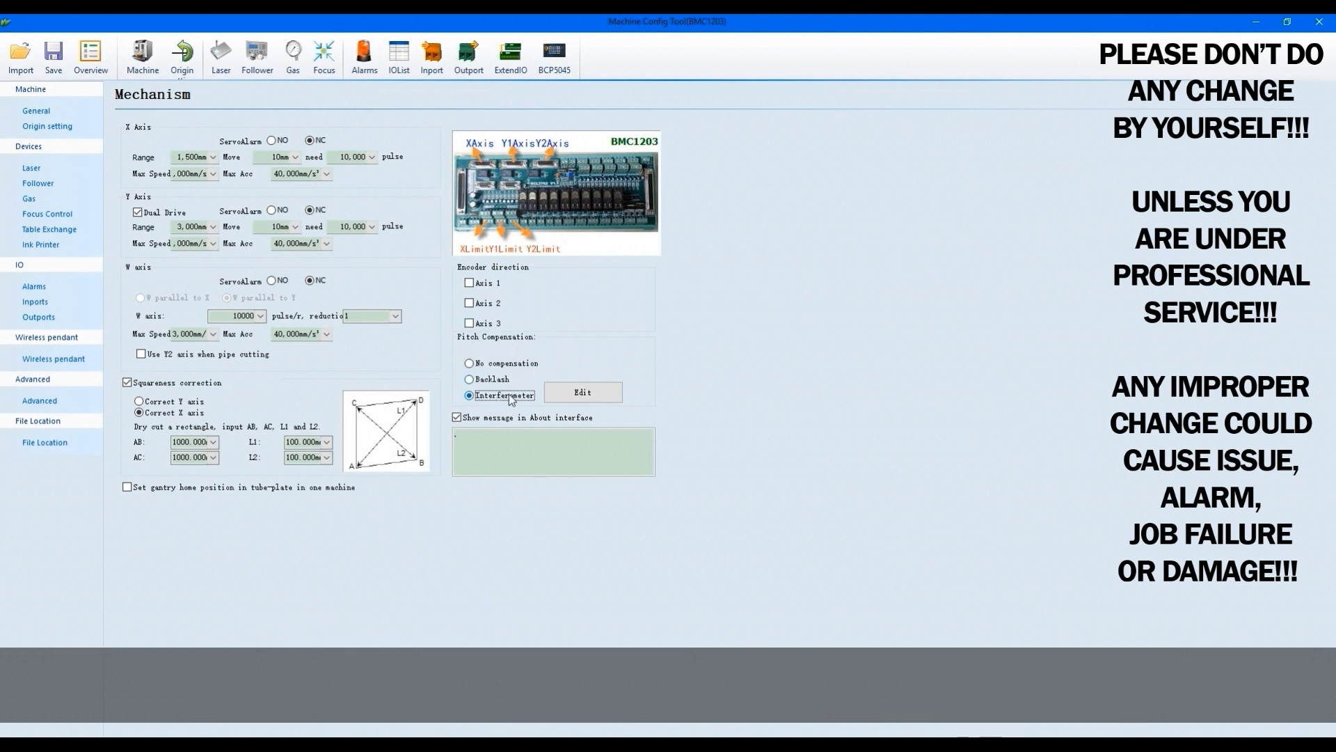
click(469, 363)
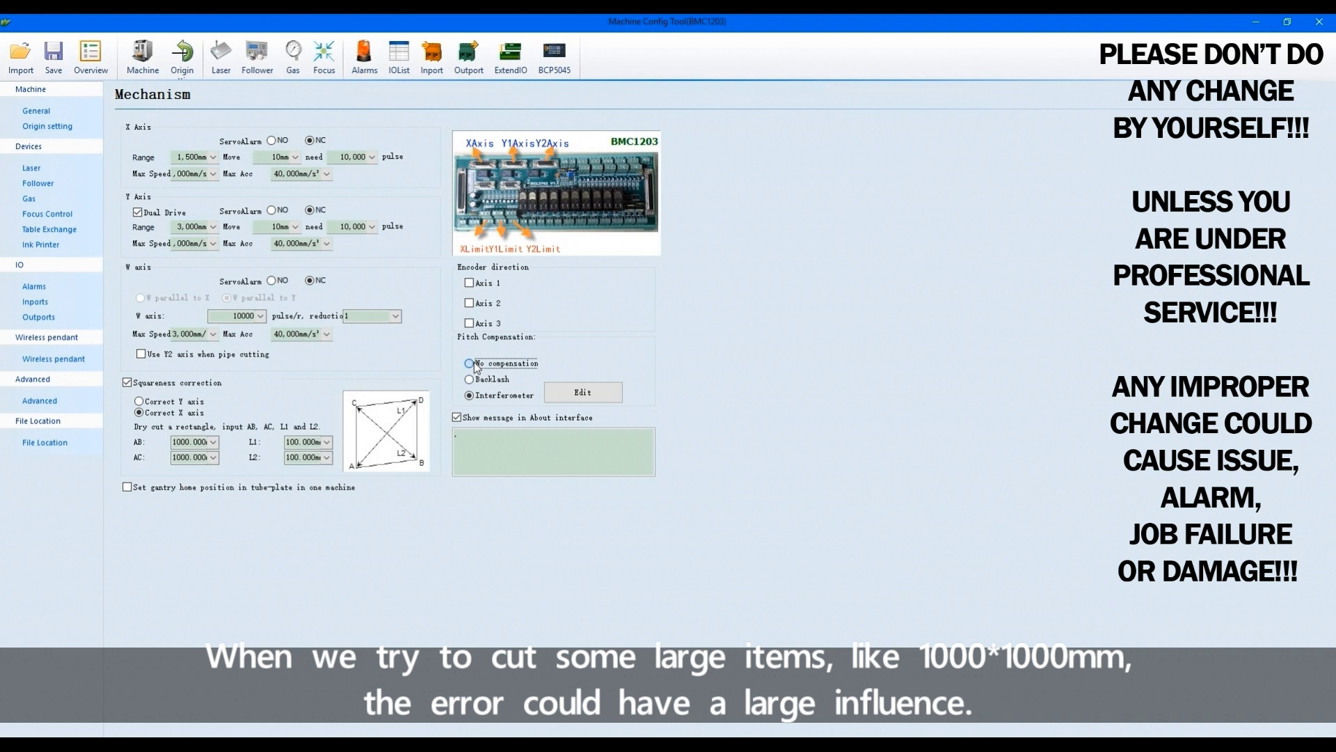
click(469, 379)
click(469, 395)
click(469, 379)
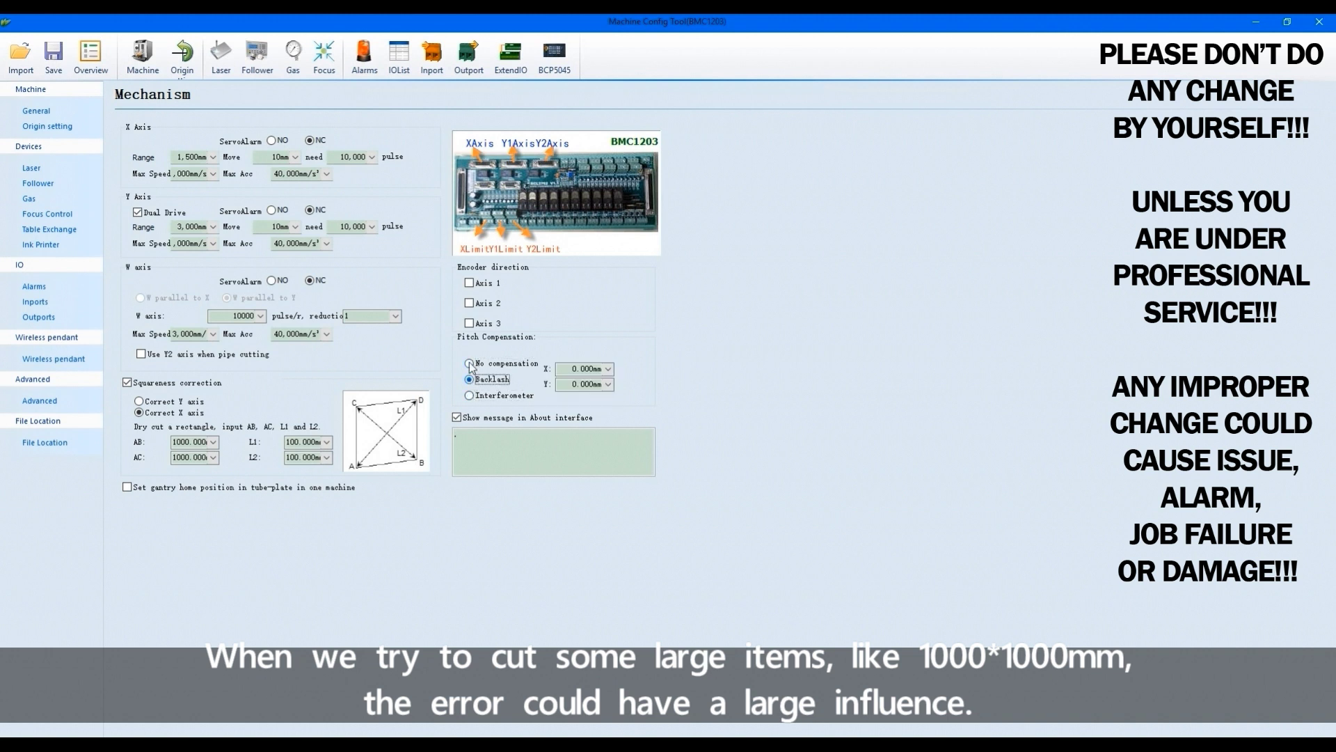
click(469, 363)
click(469, 394)
click(469, 379)
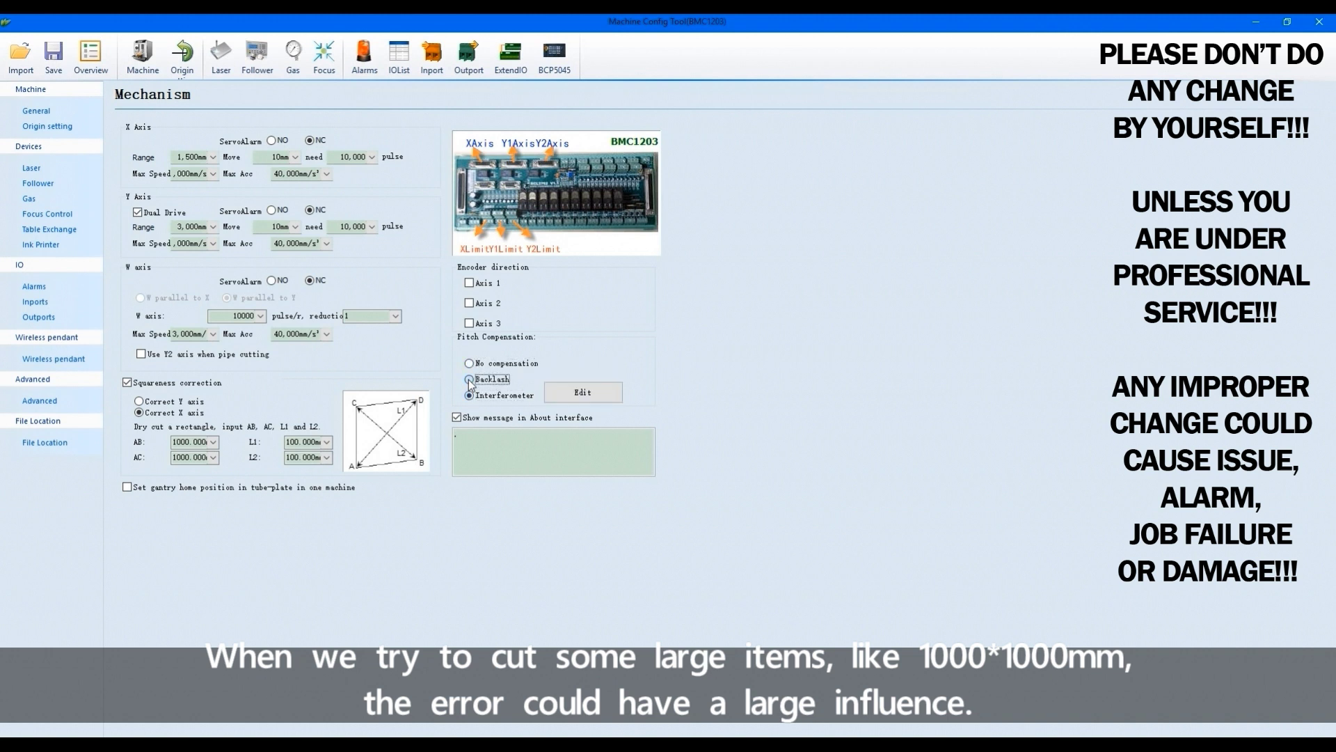
click(469, 394)
Step: Settle pitch compensation on Interferometer, then select the About-interface message text
click(470, 379)
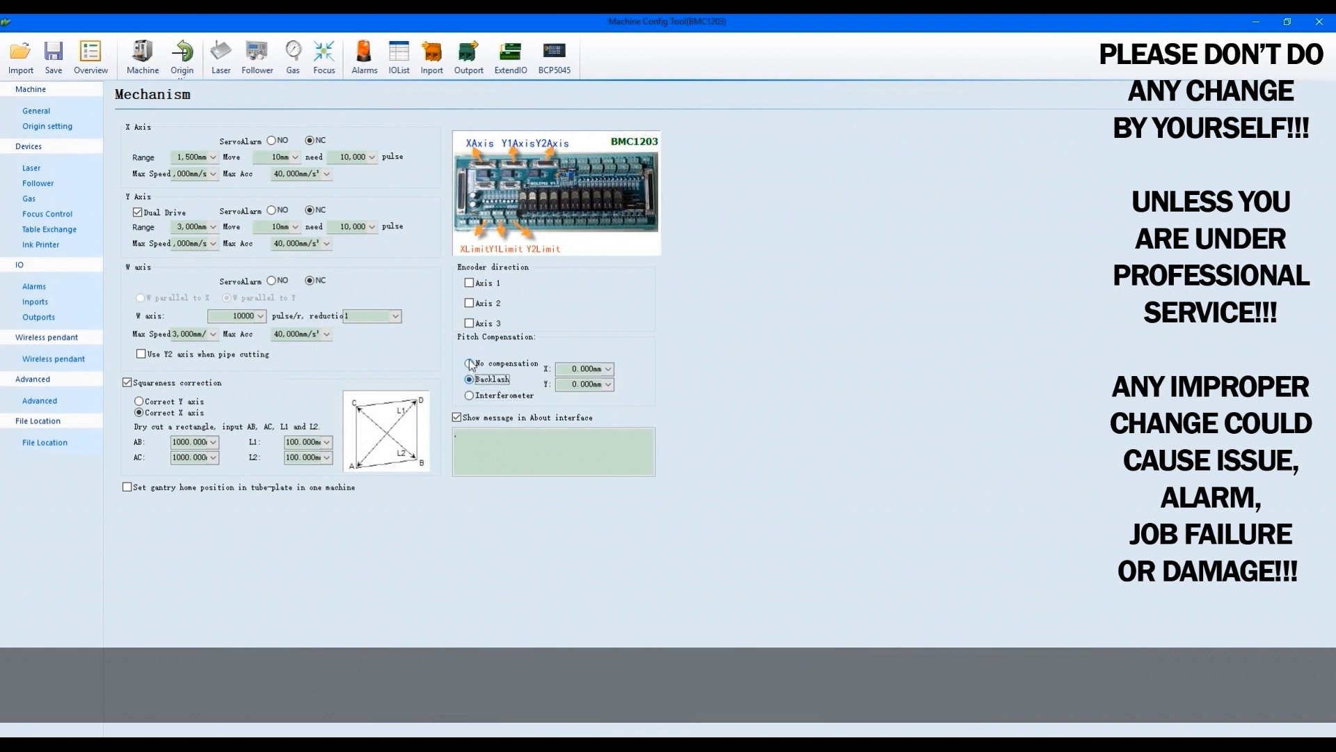
click(469, 394)
click(469, 378)
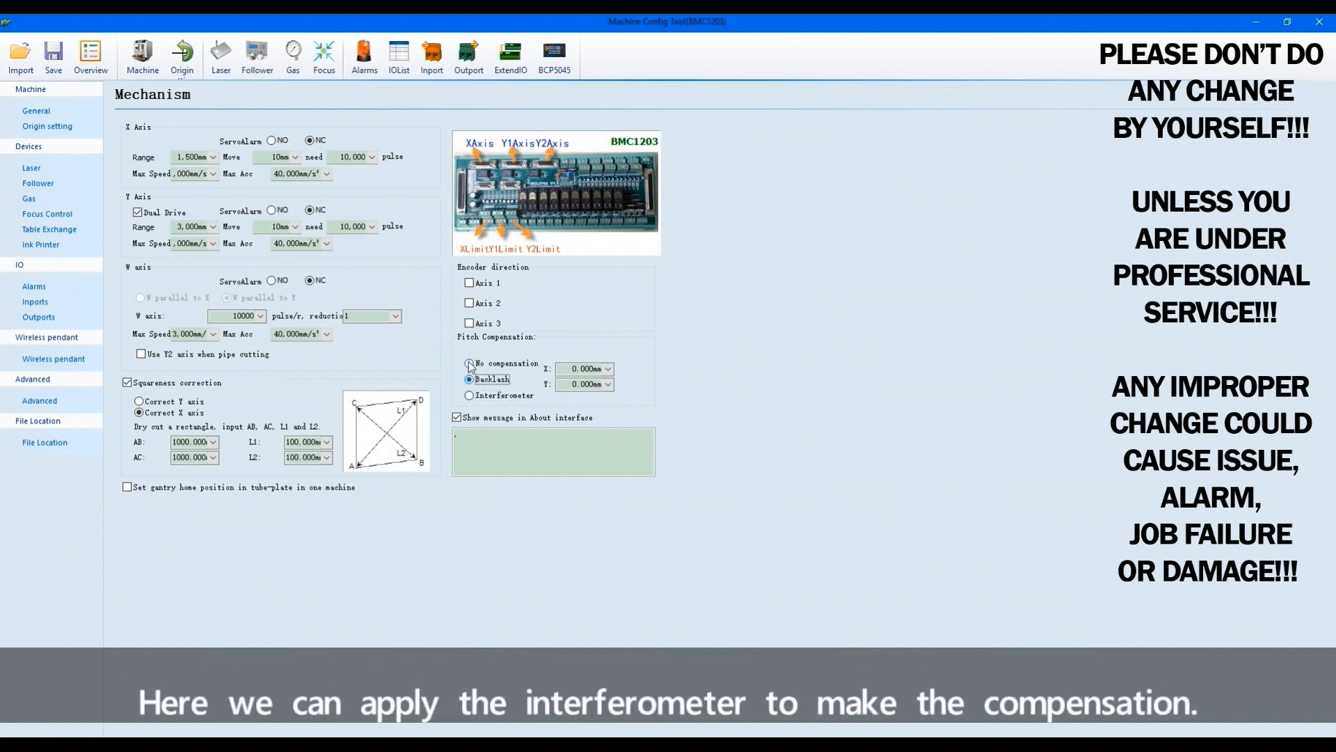
click(469, 363)
click(469, 395)
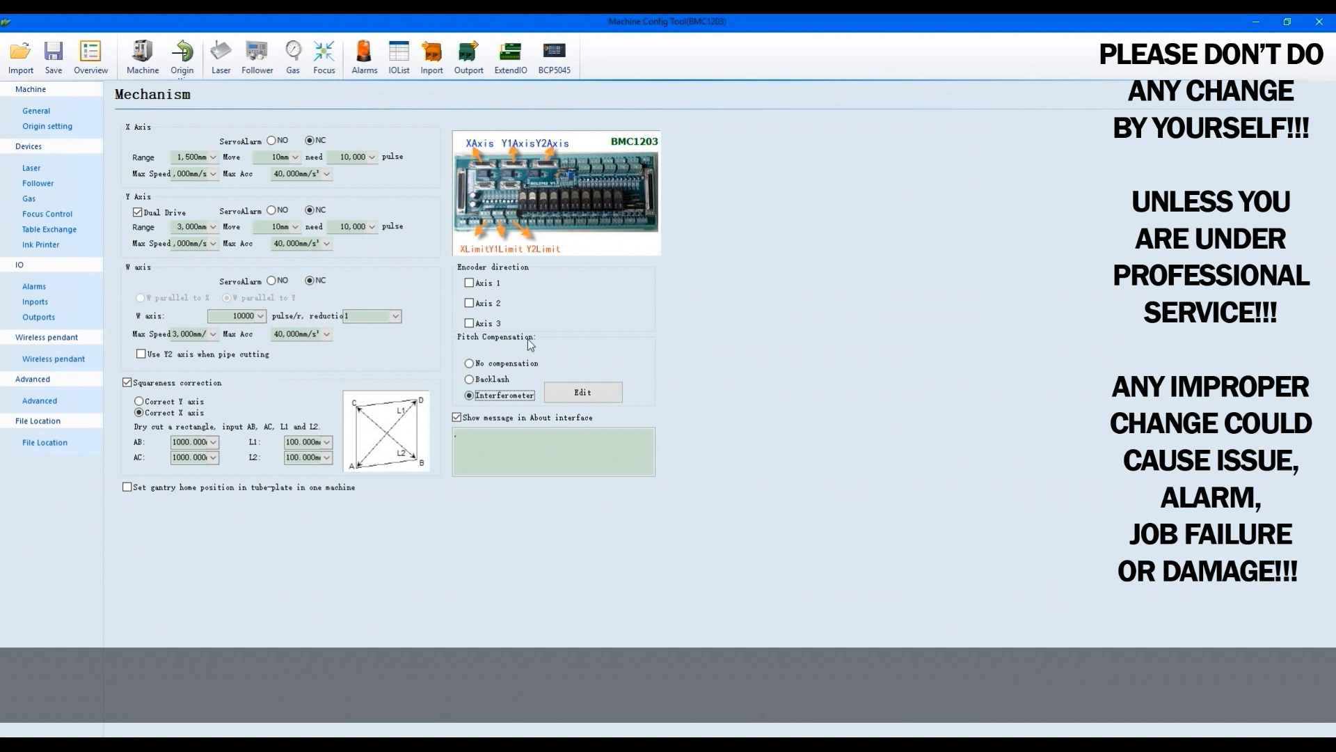
drag(558, 444, 440, 444)
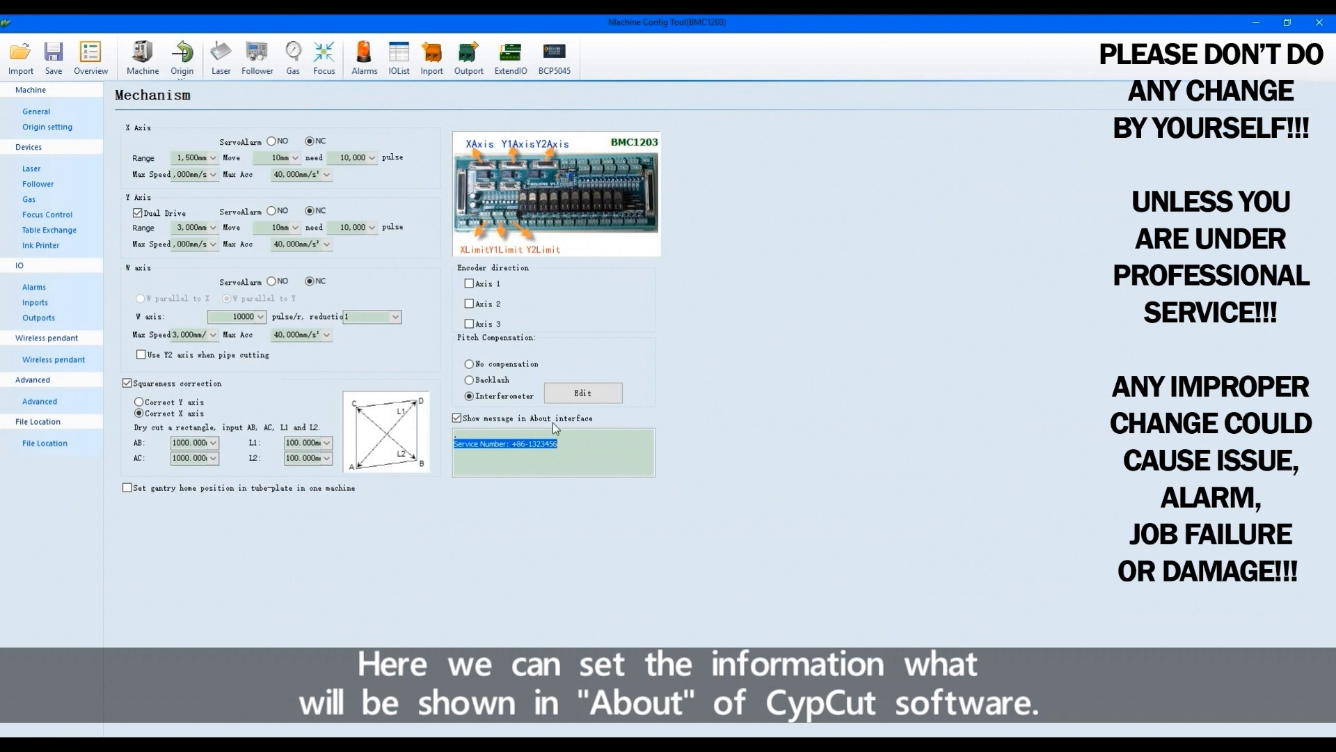
click(523, 444)
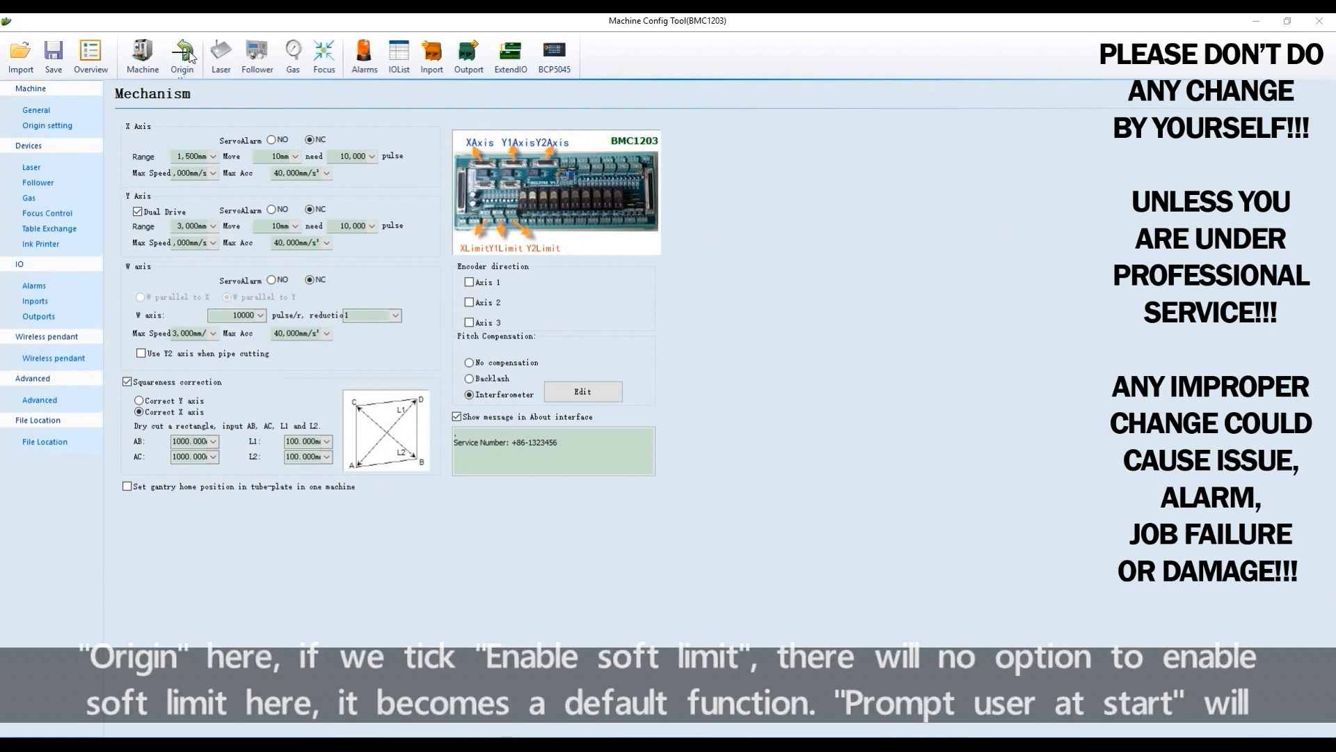
Step: On Return Origin, enable soft limit and the prompt-on-warning option
click(184, 56)
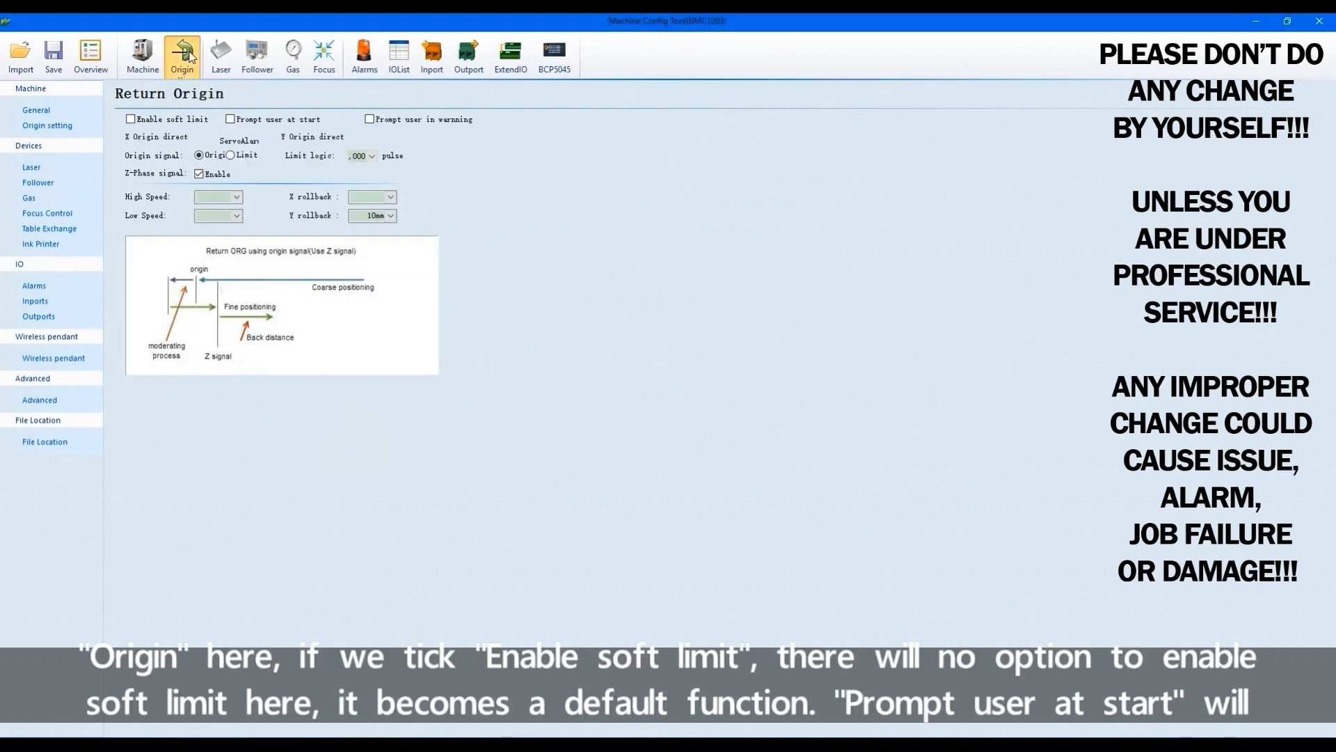
click(131, 119)
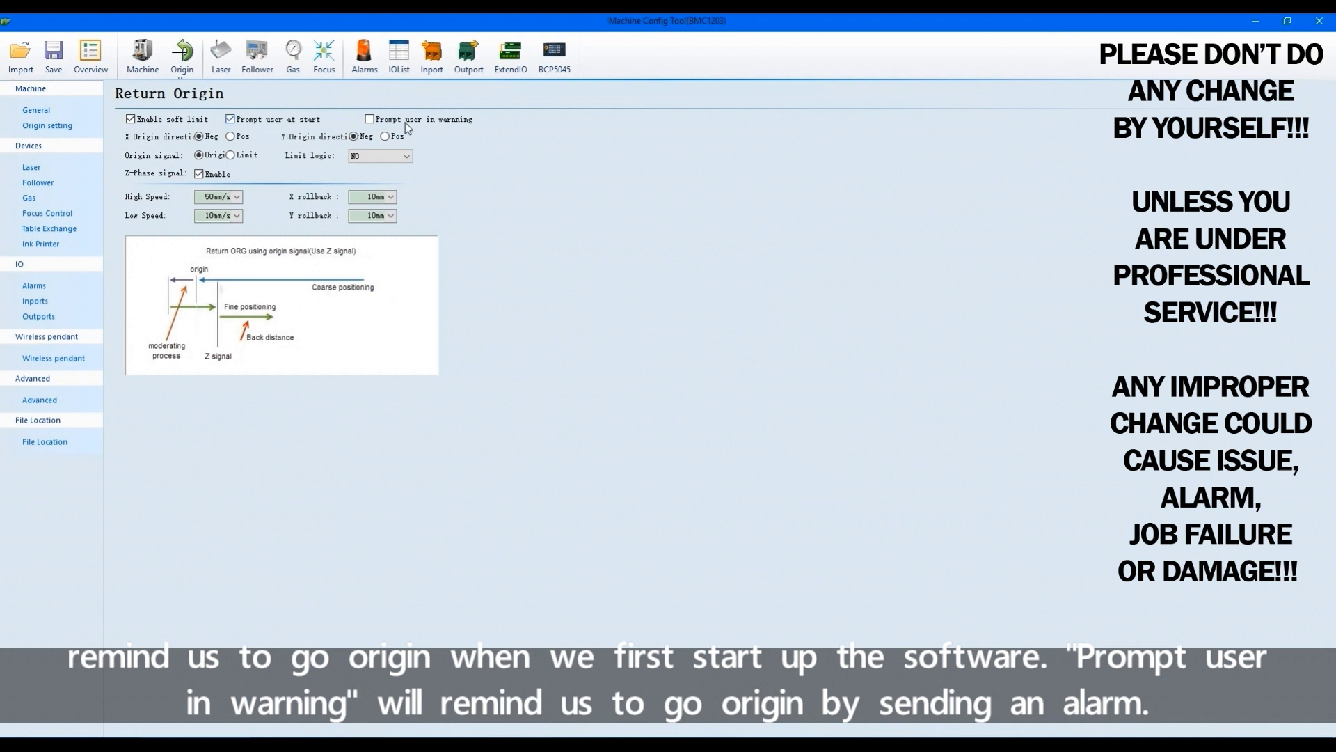
click(370, 119)
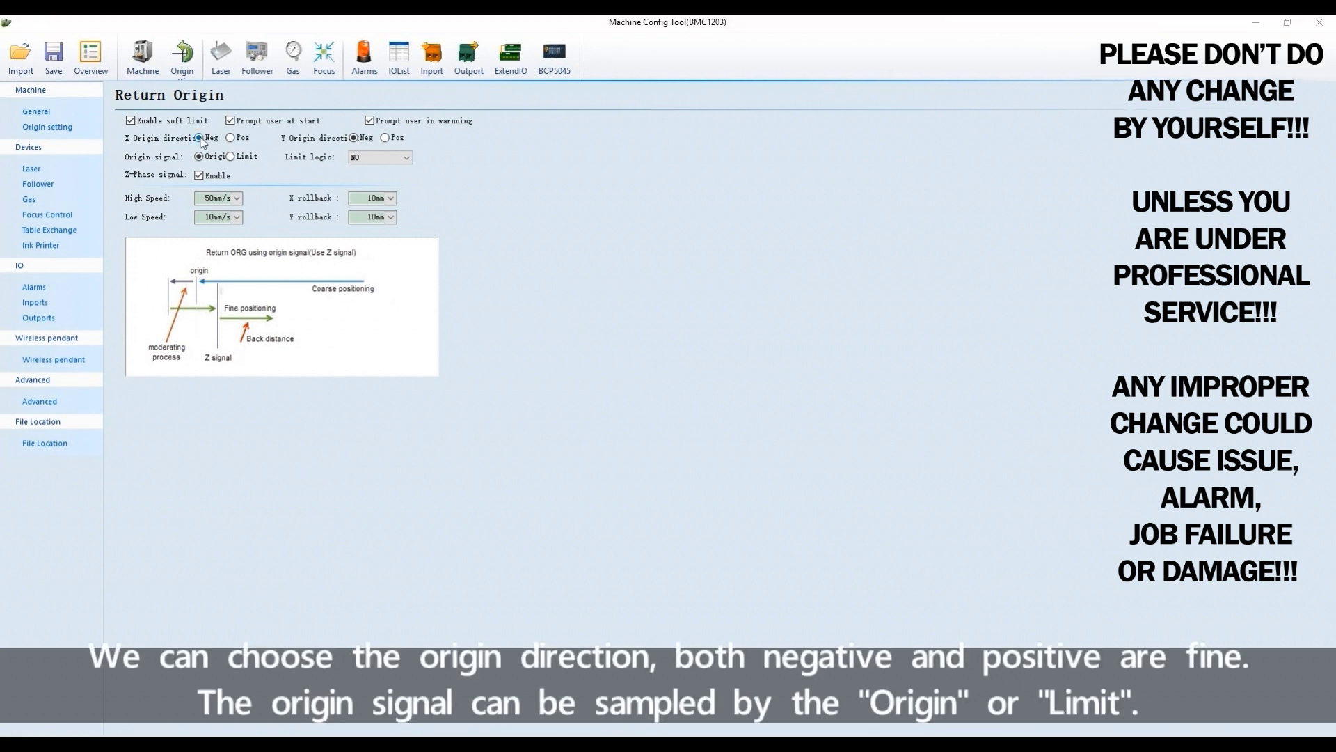
Step: Set the X and Y origin directions to Pos and the origin signal to Limit
click(202, 141)
click(231, 138)
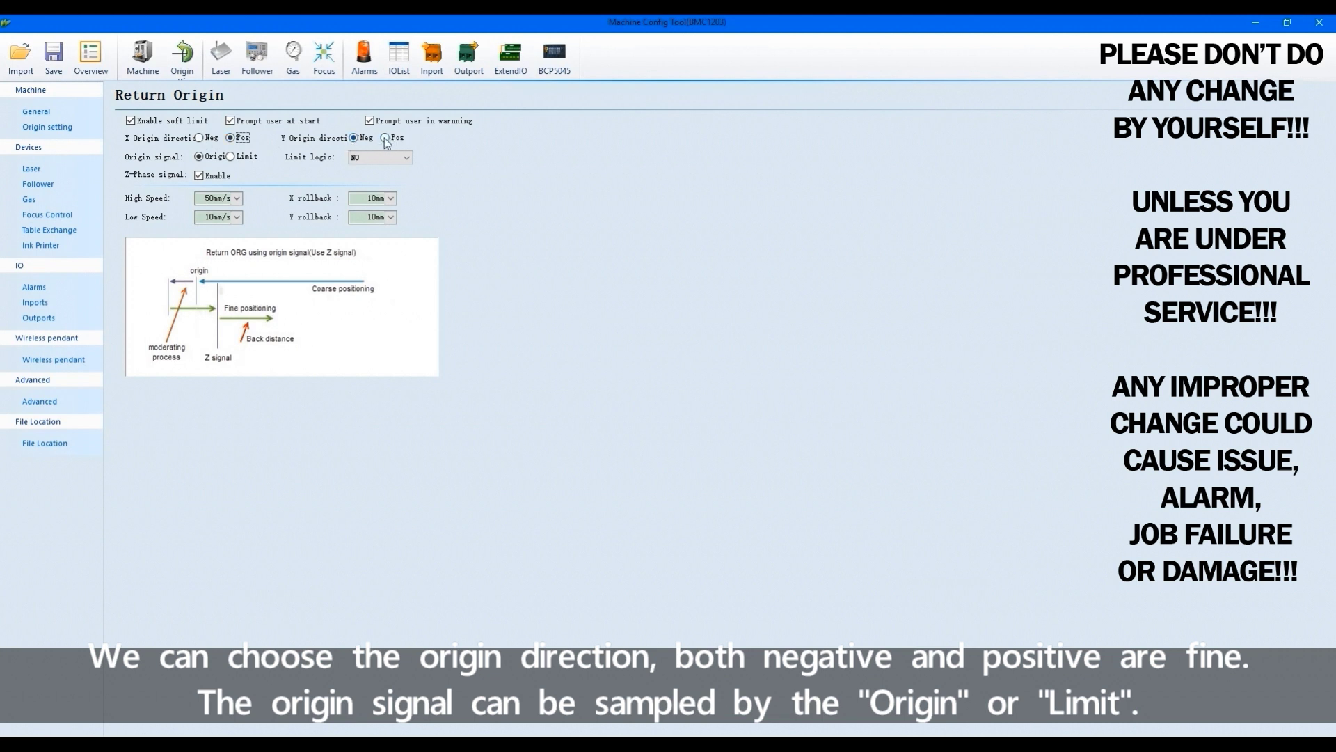
click(357, 138)
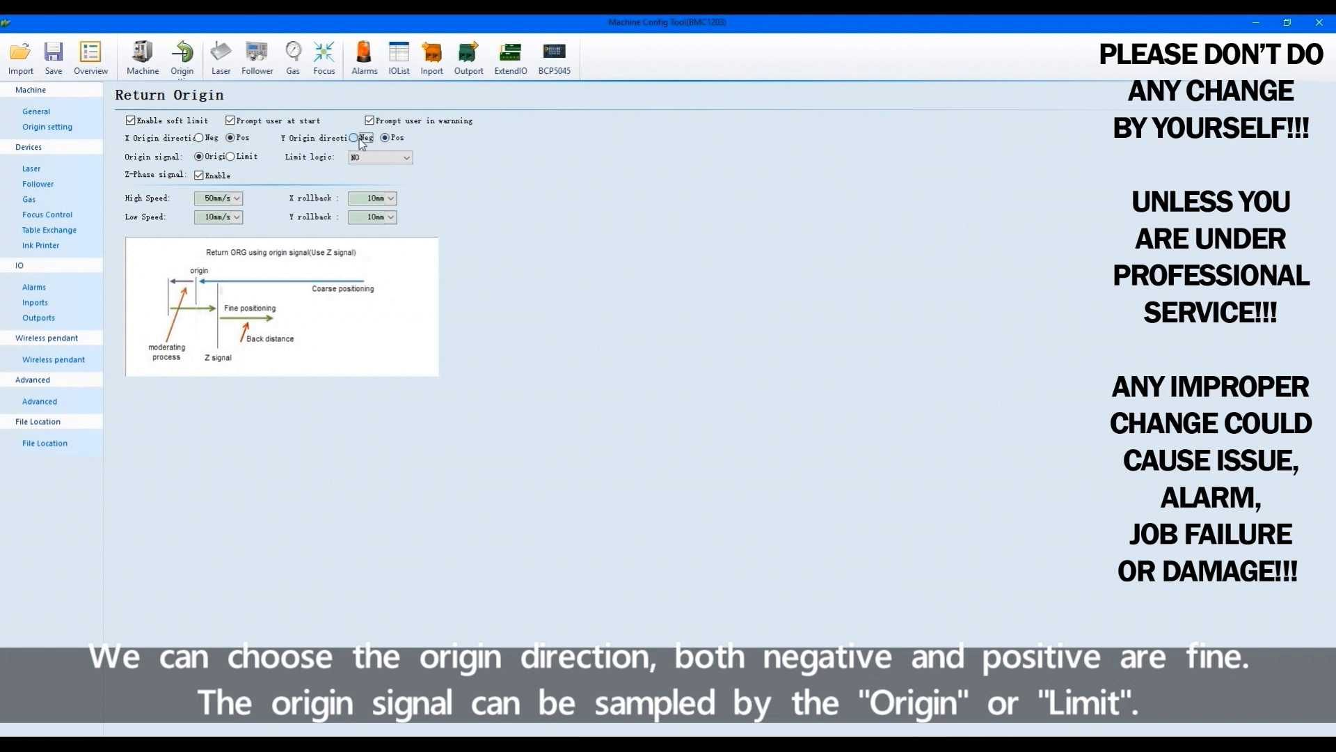
click(199, 140)
click(230, 138)
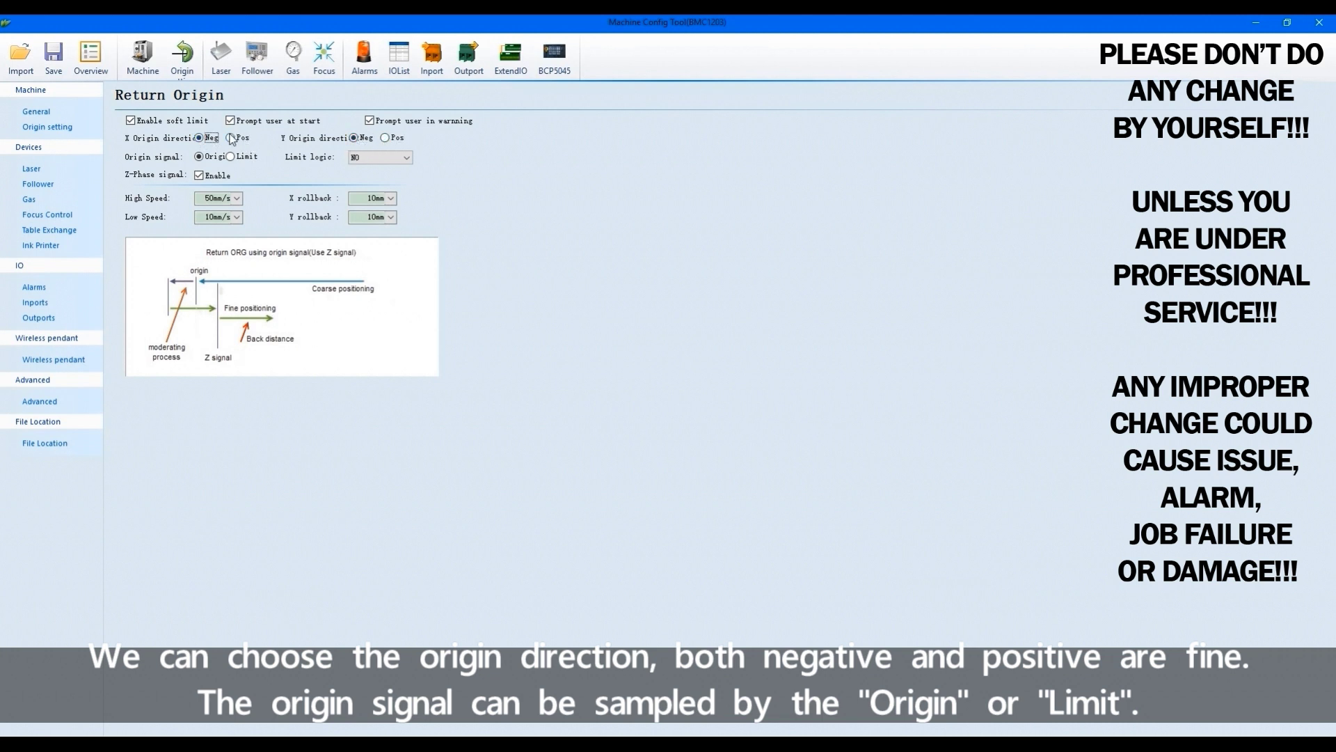
click(353, 139)
click(385, 138)
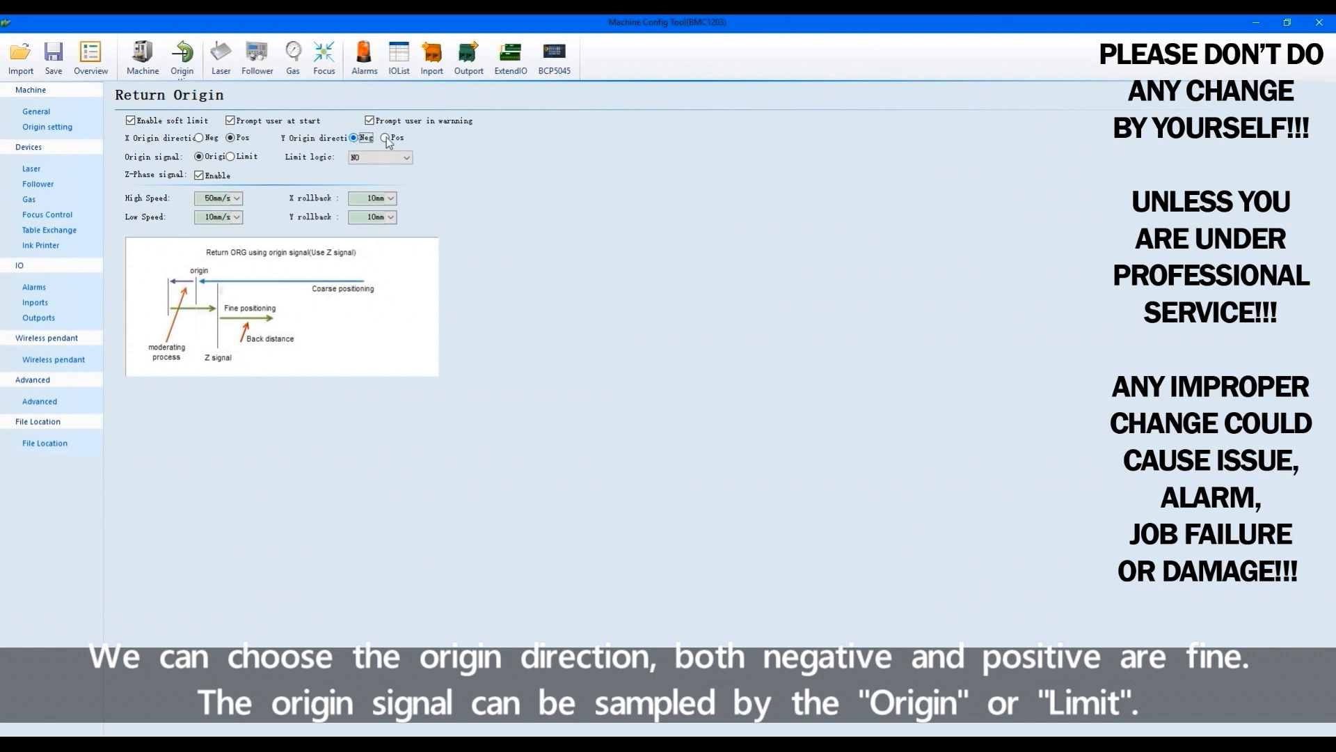
click(199, 157)
Step: Switch the origin signal back to Origin and set individual X, Y and W limit and origin logic to NC
click(231, 156)
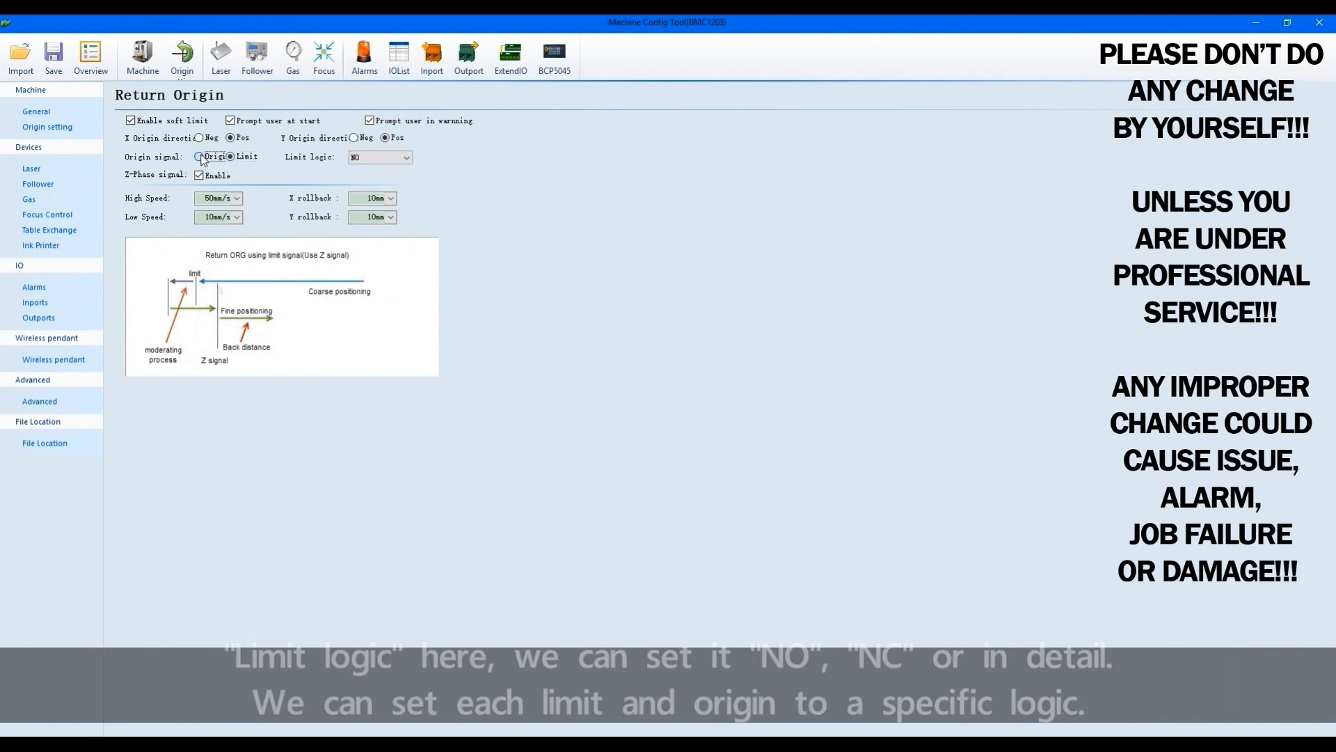
click(200, 157)
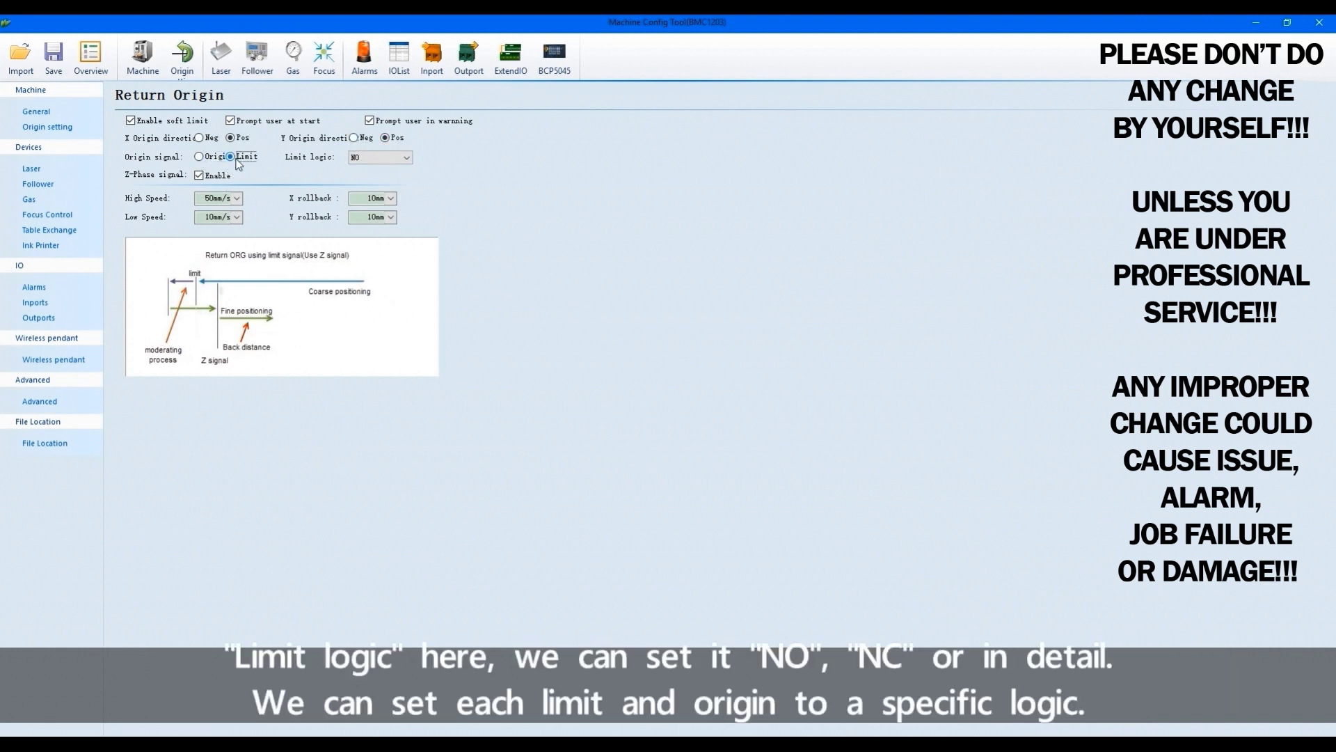
click(382, 158)
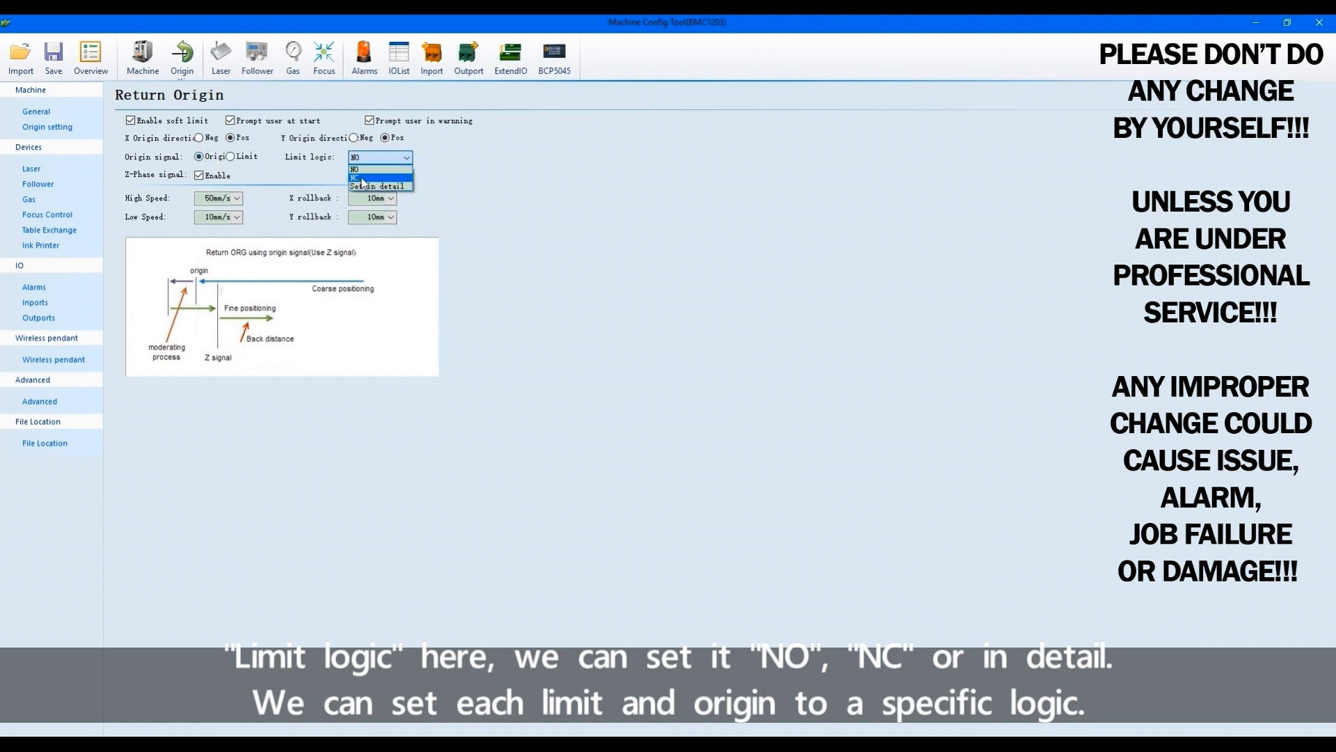
click(383, 187)
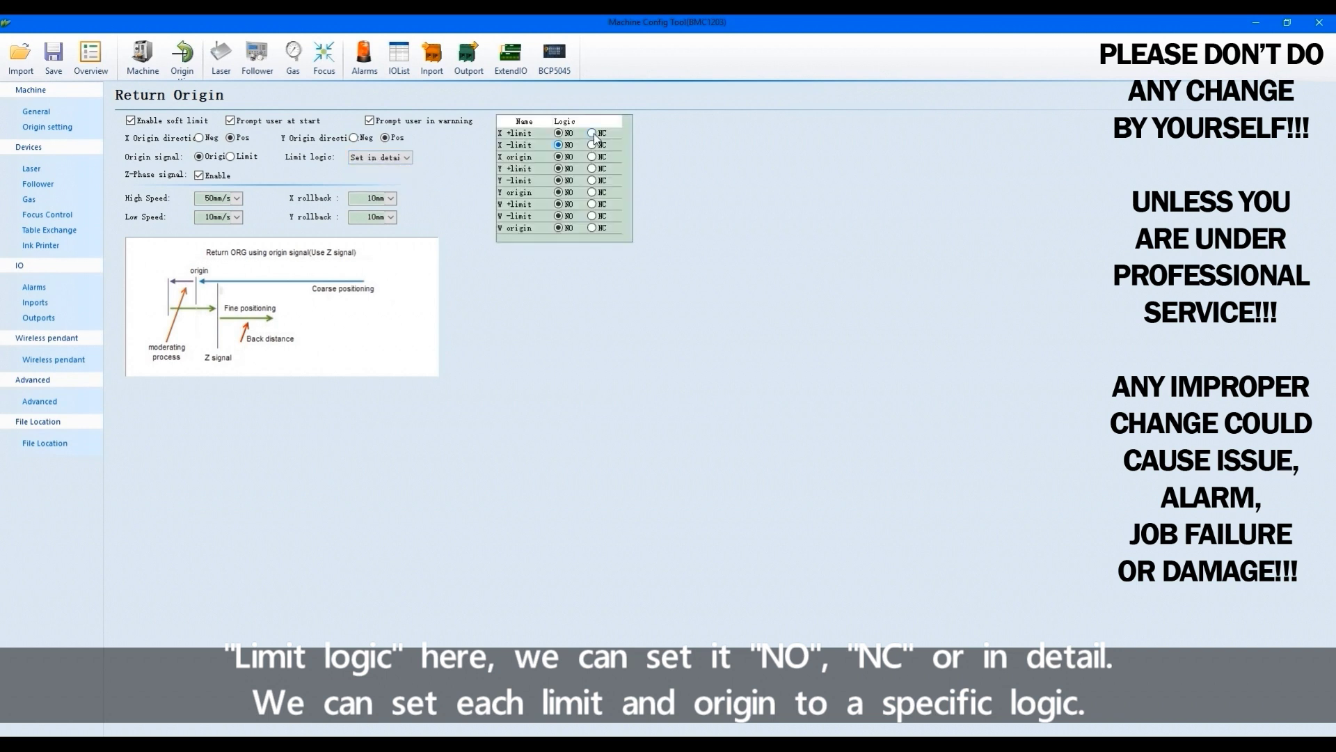
click(592, 133)
click(591, 145)
click(592, 157)
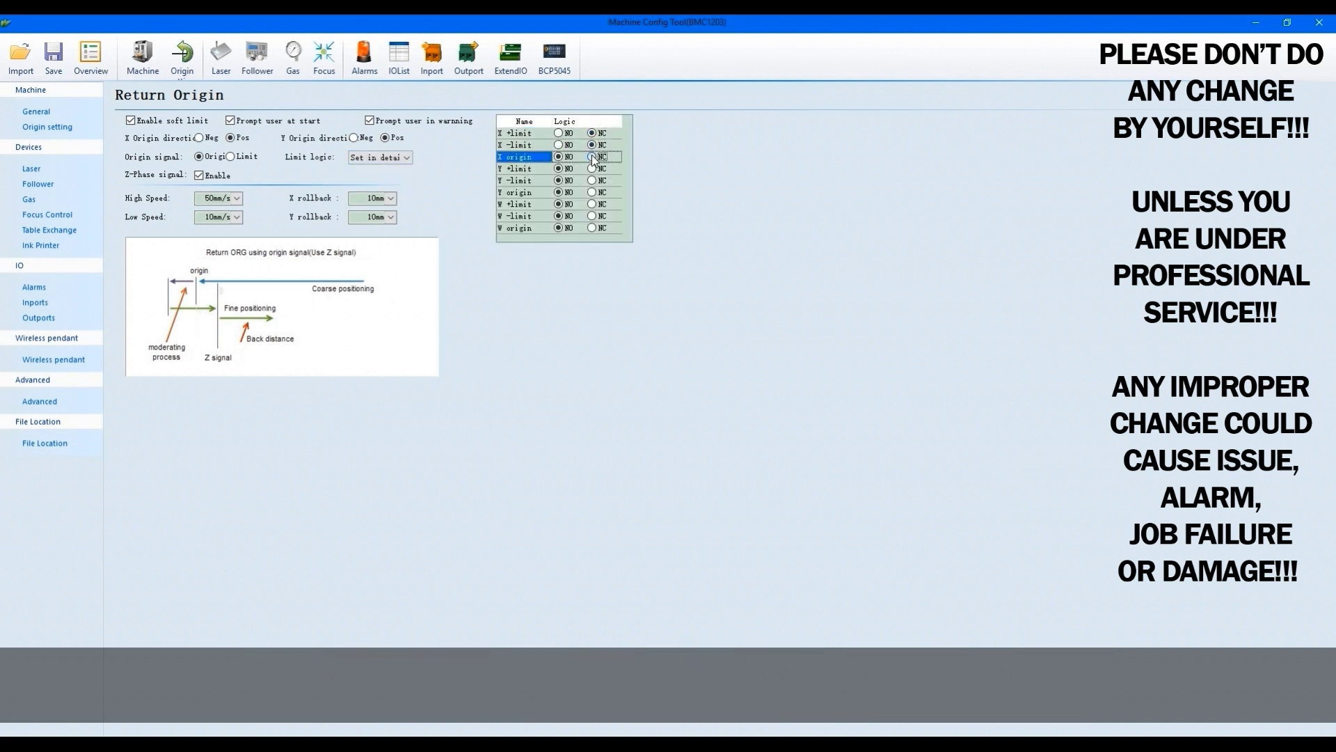
click(593, 171)
click(592, 180)
click(591, 216)
click(591, 228)
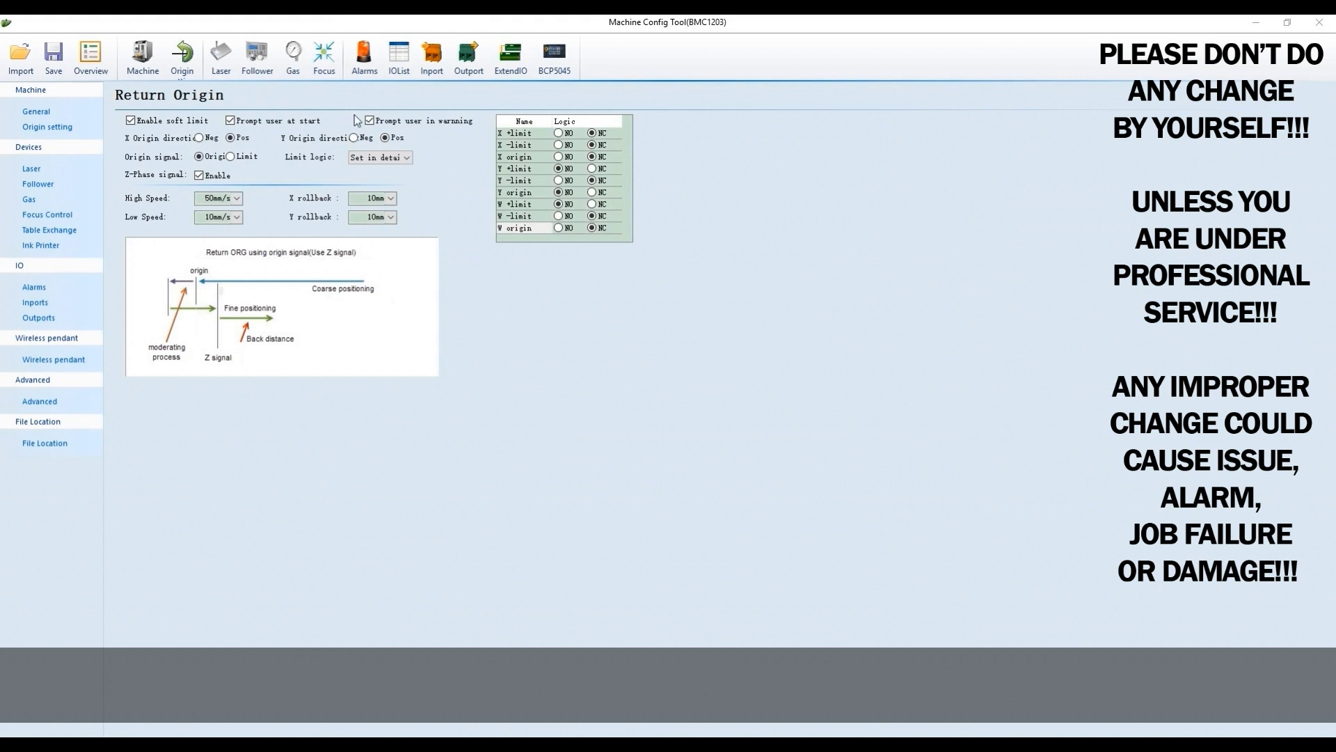
Step: Toggle the Z-phase signal to compare homing diagrams, leaving it enabled
click(200, 176)
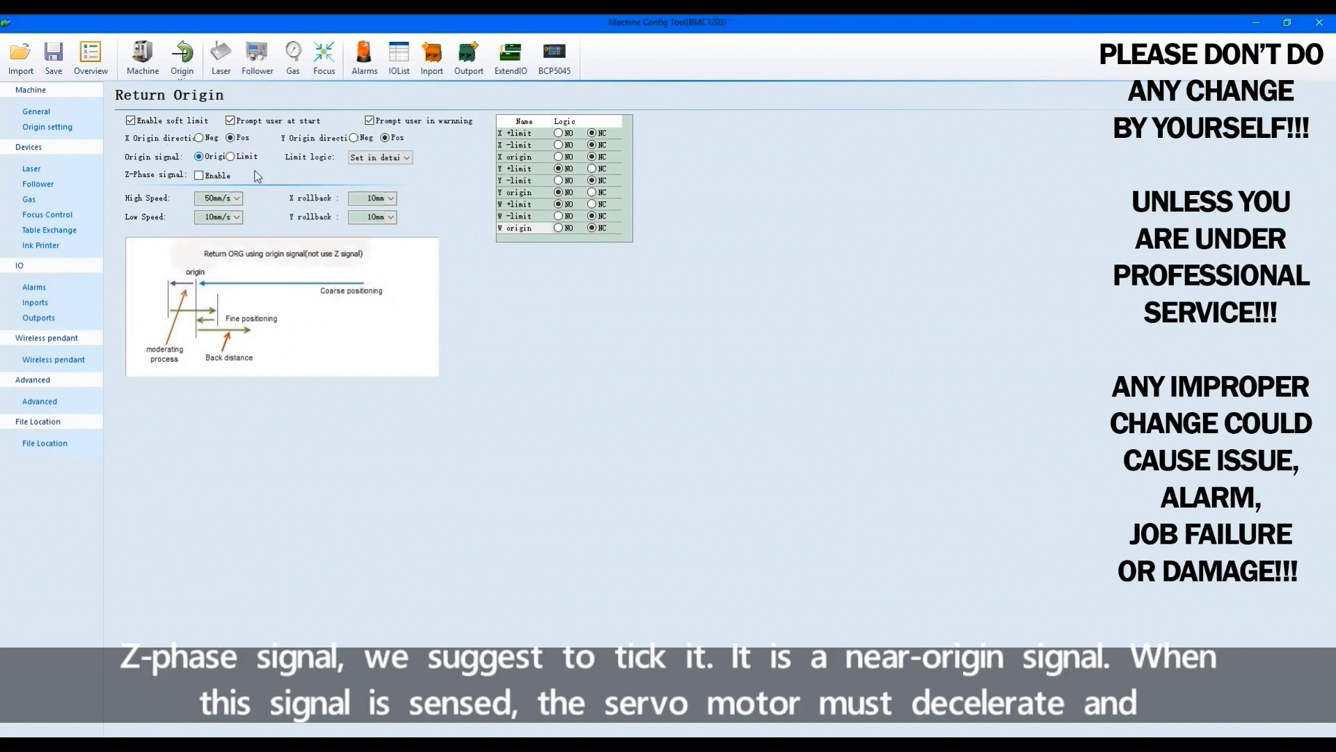
click(200, 176)
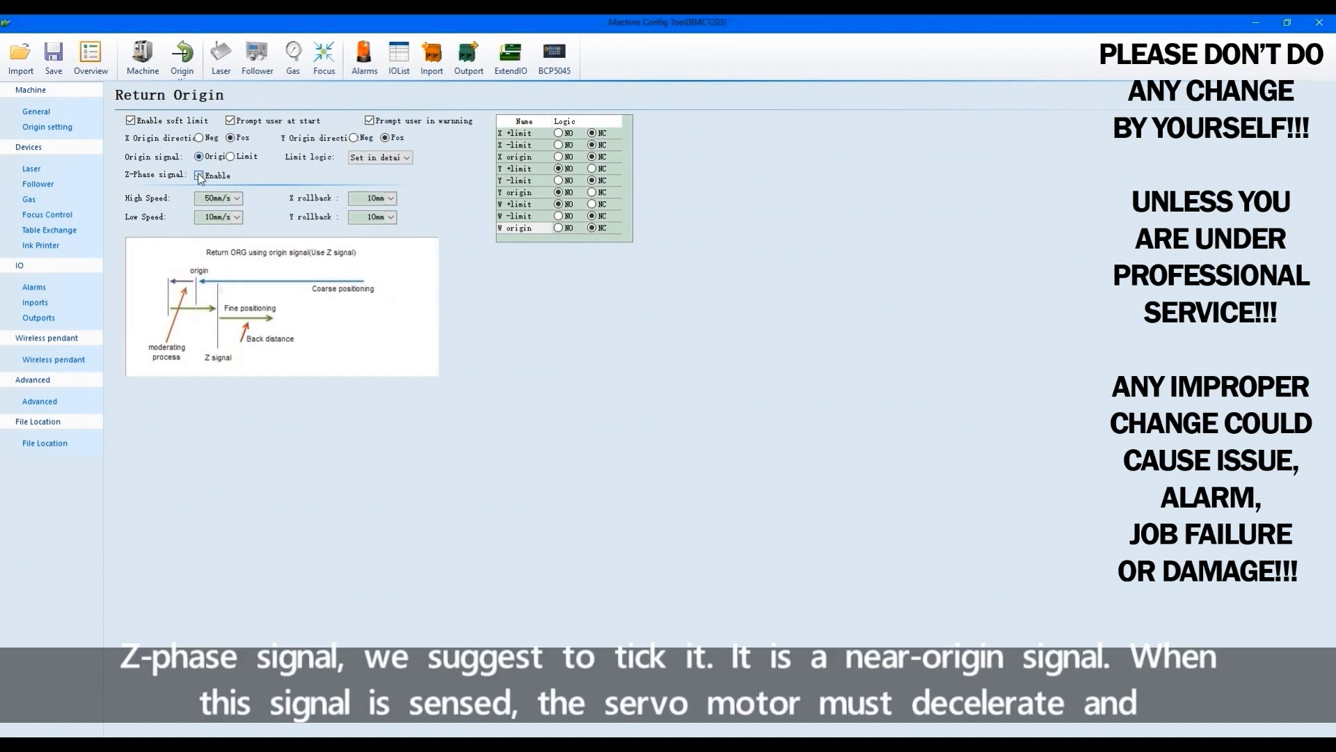
click(200, 176)
click(199, 176)
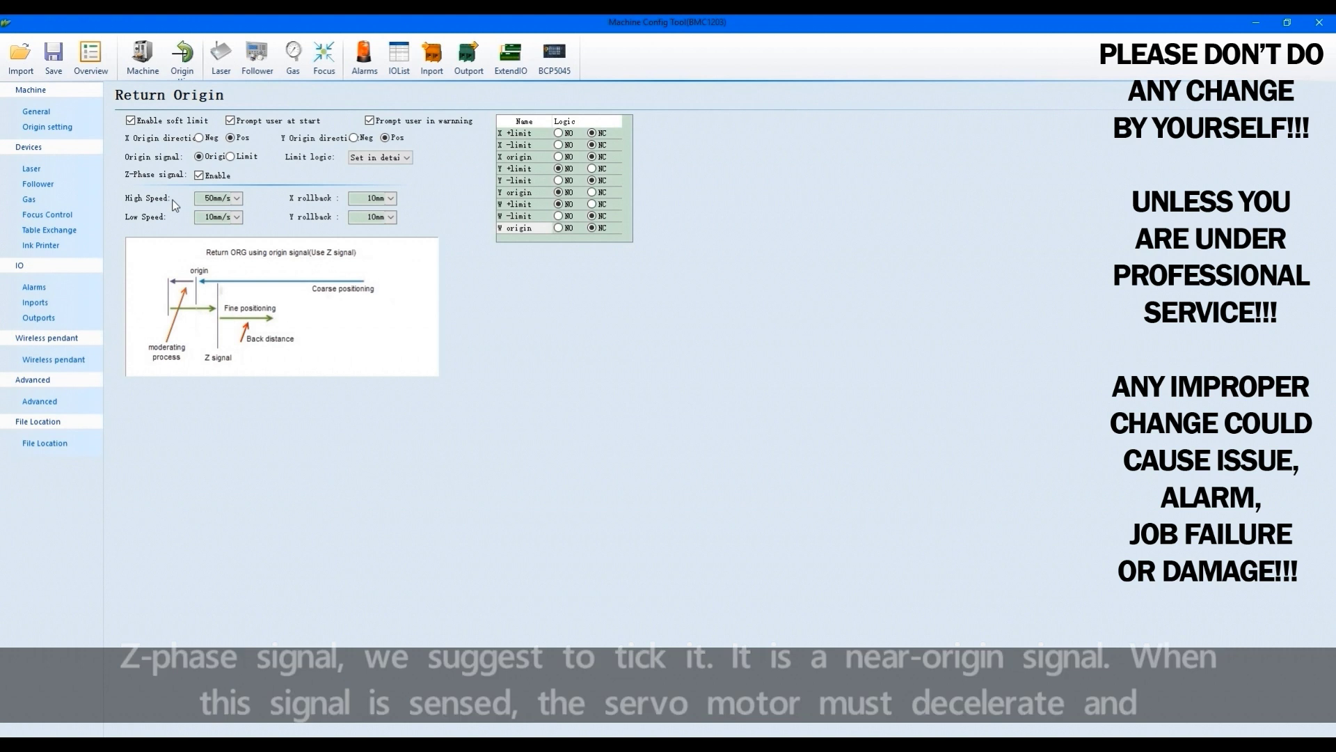
Step: Select the high and low return speed and the X and Y rollback distance values
click(216, 198)
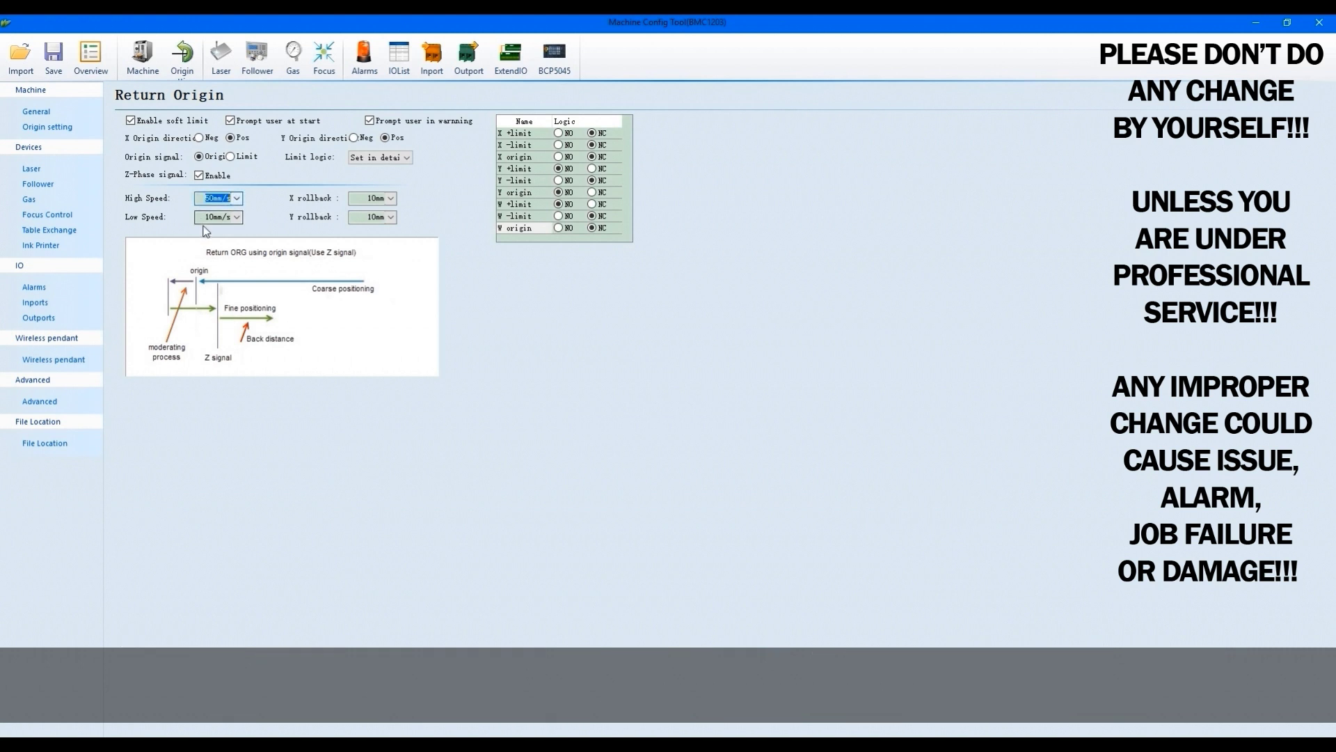
click(212, 217)
click(375, 201)
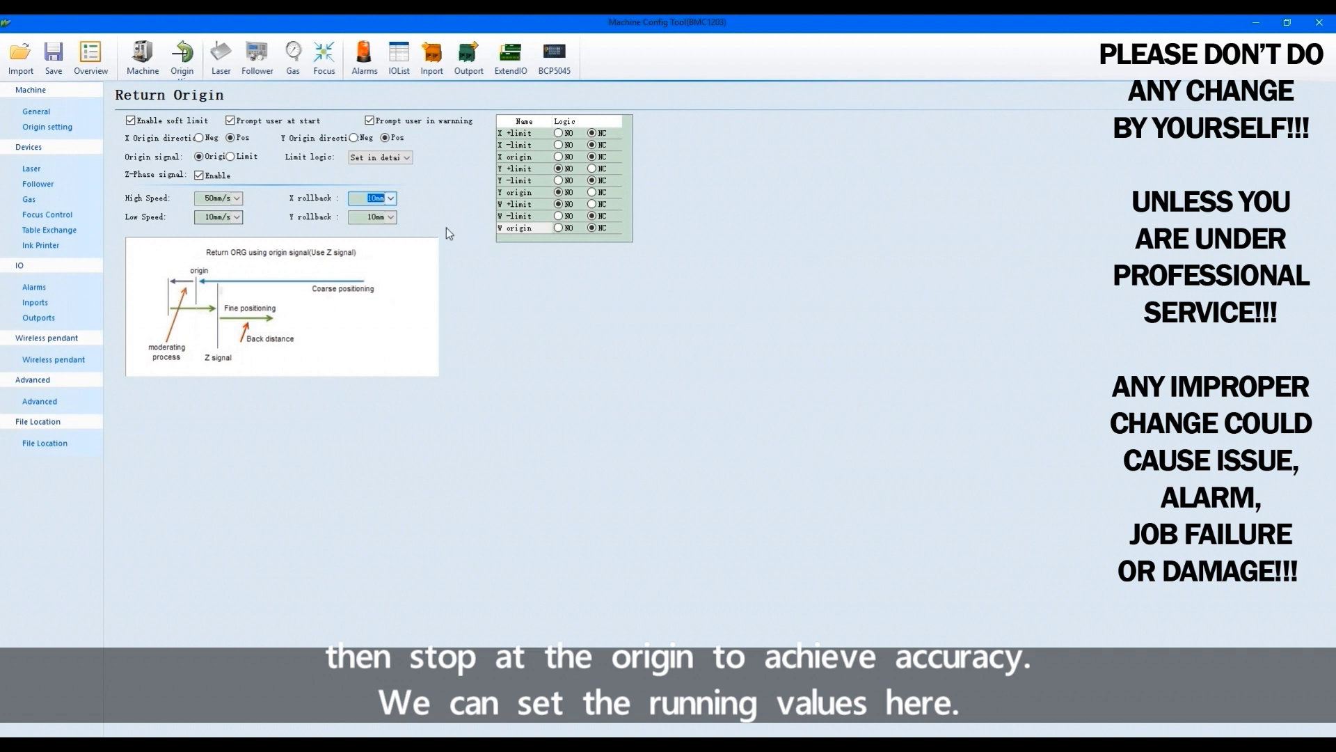
click(372, 217)
click(207, 220)
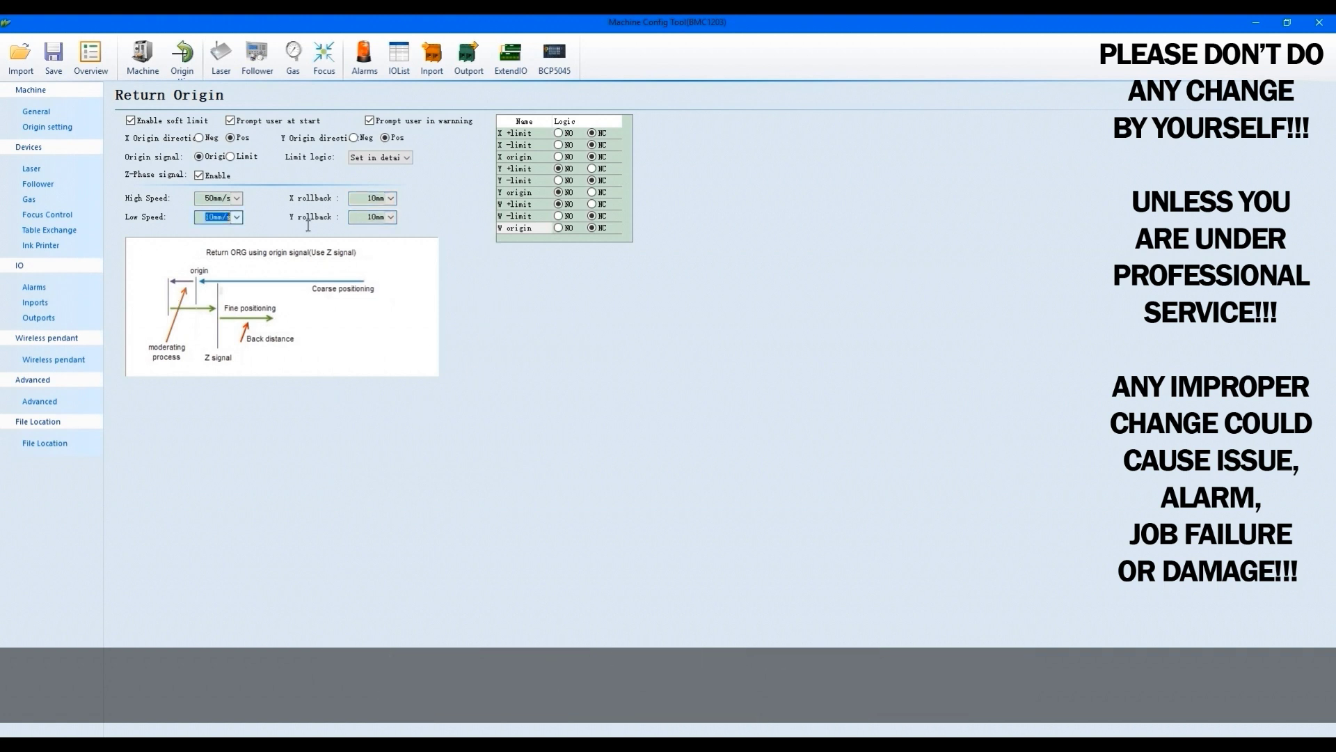
click(220, 56)
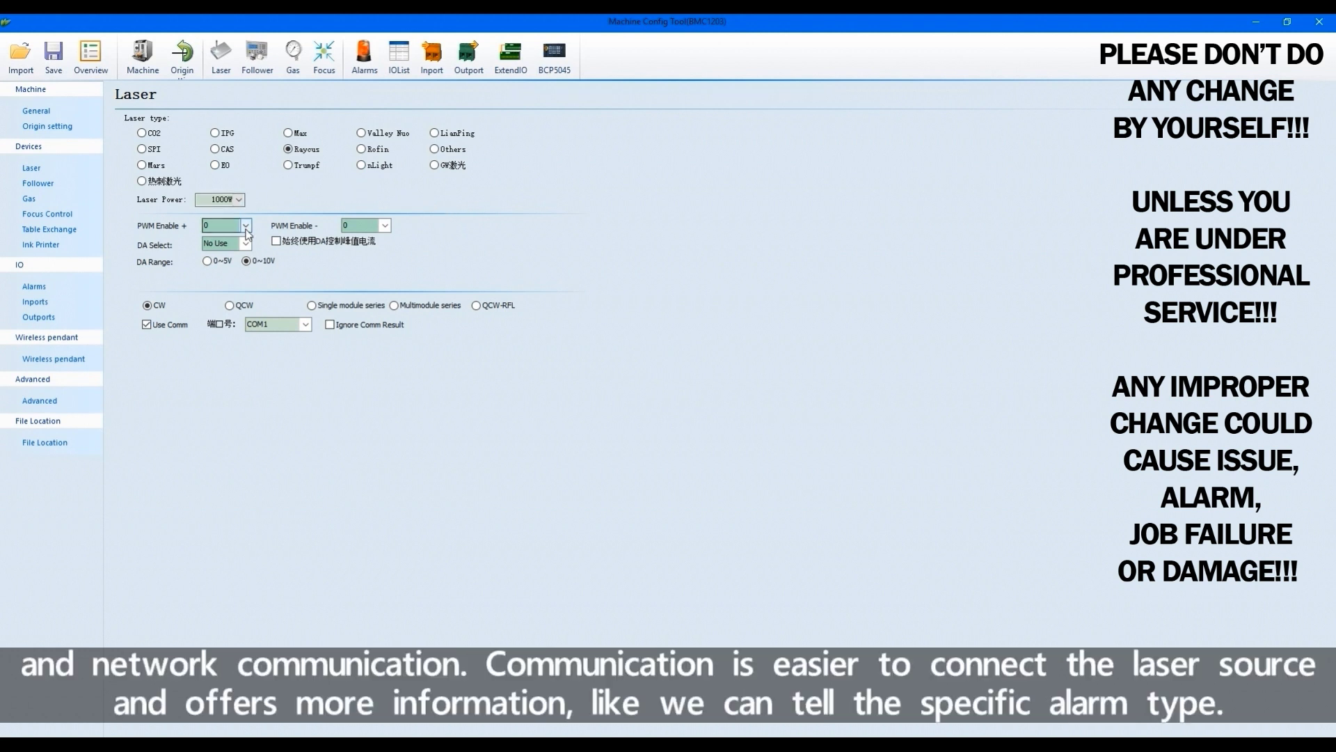
Step: Keep COM1 as the laser communication port and toggle Ignore Comm Result
click(308, 324)
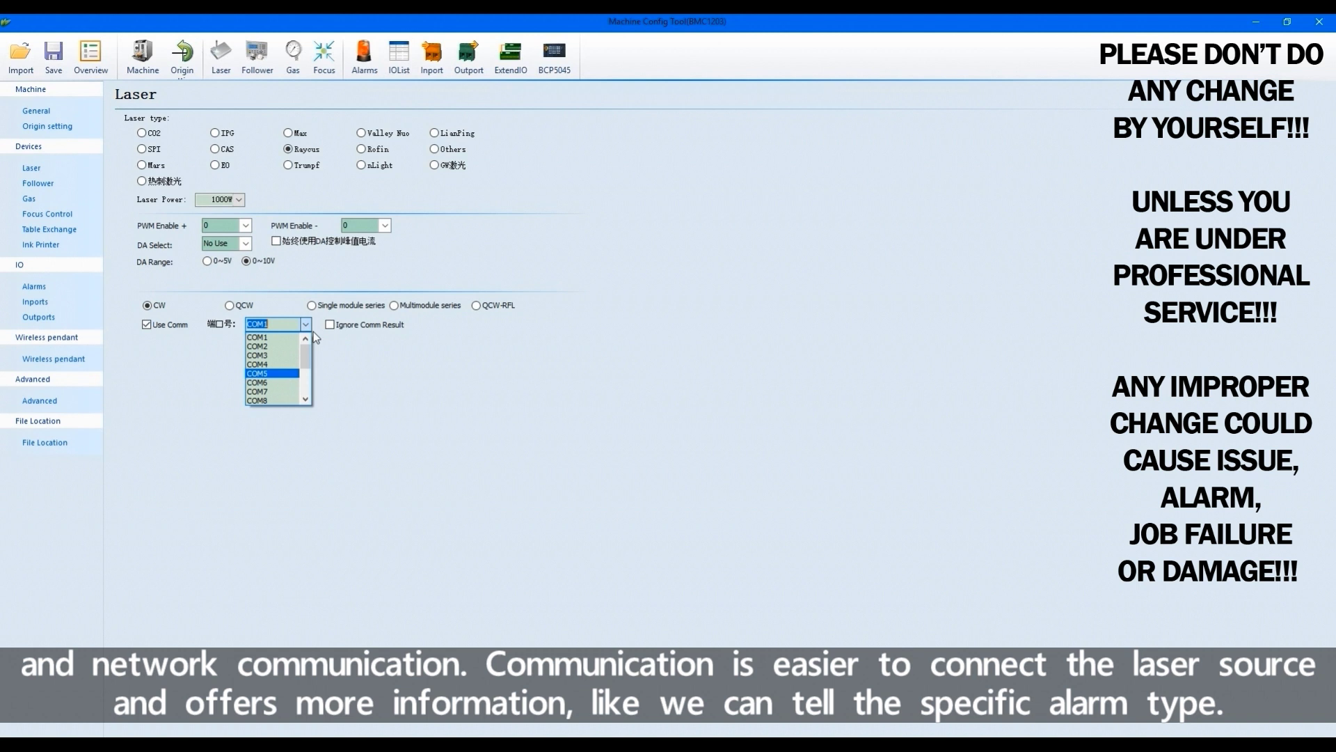
click(308, 323)
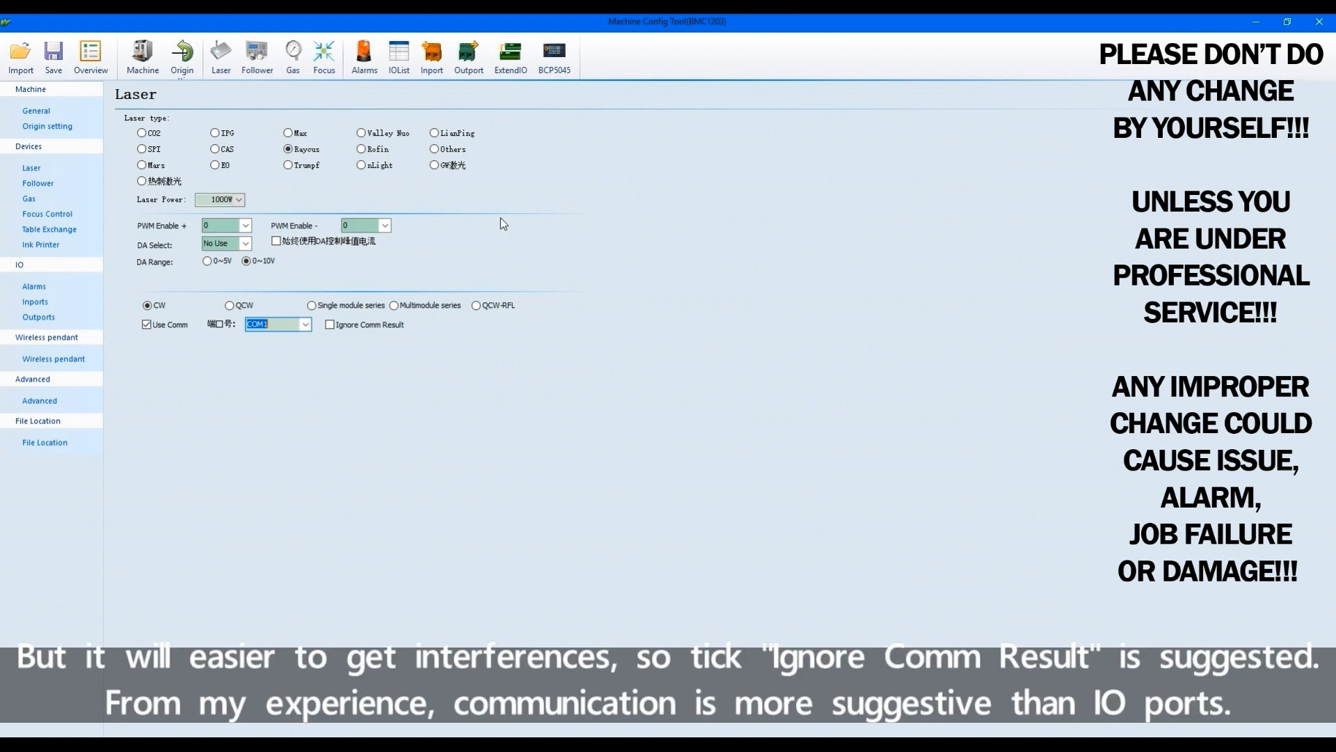
click(334, 324)
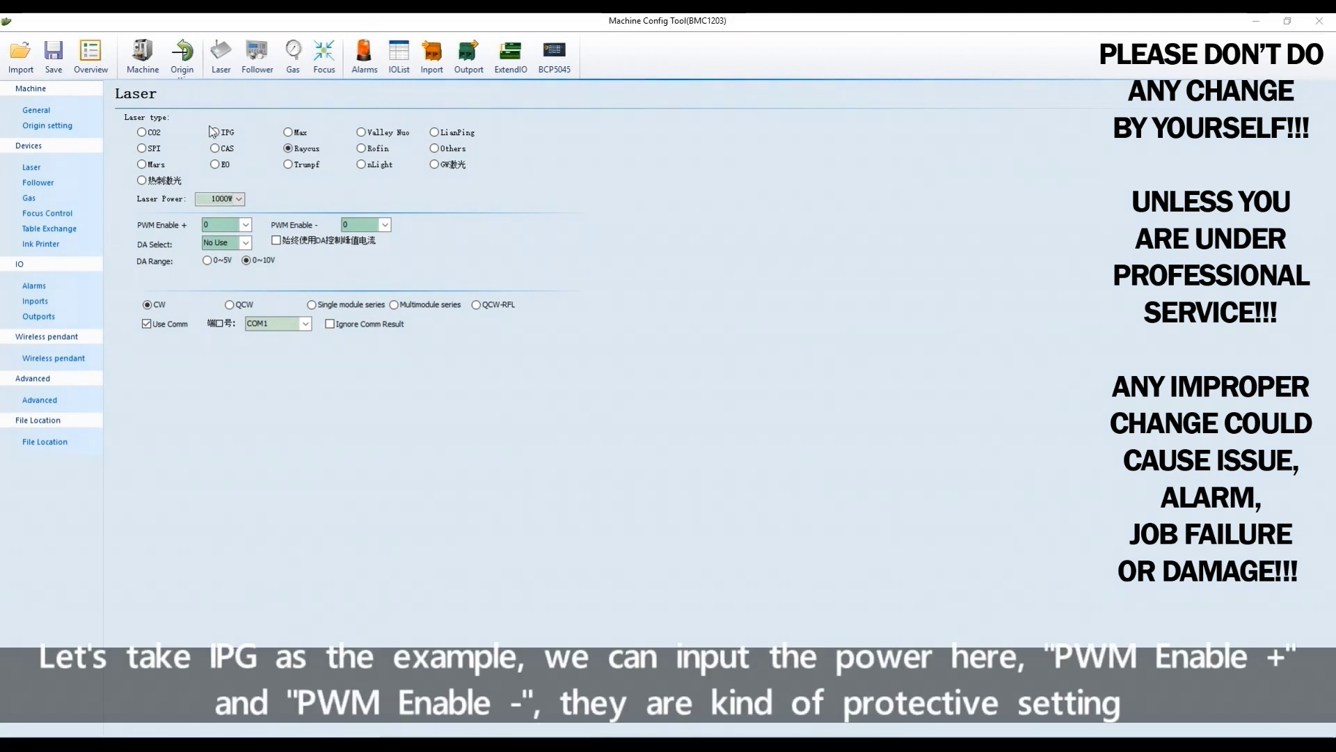
Step: Set the laser type to IPG and enter 1 for PWM Enable −, leaving PWM Enable + at 0
click(215, 133)
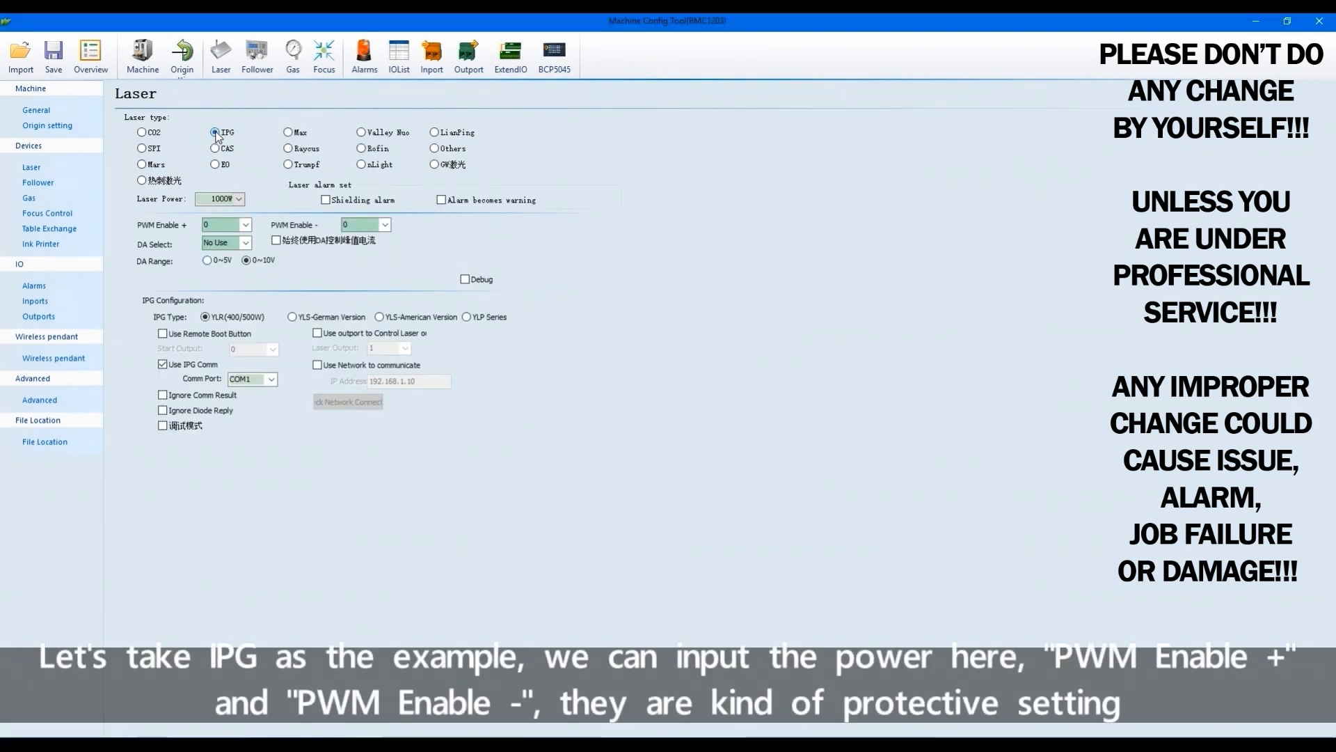
double_click(223, 200)
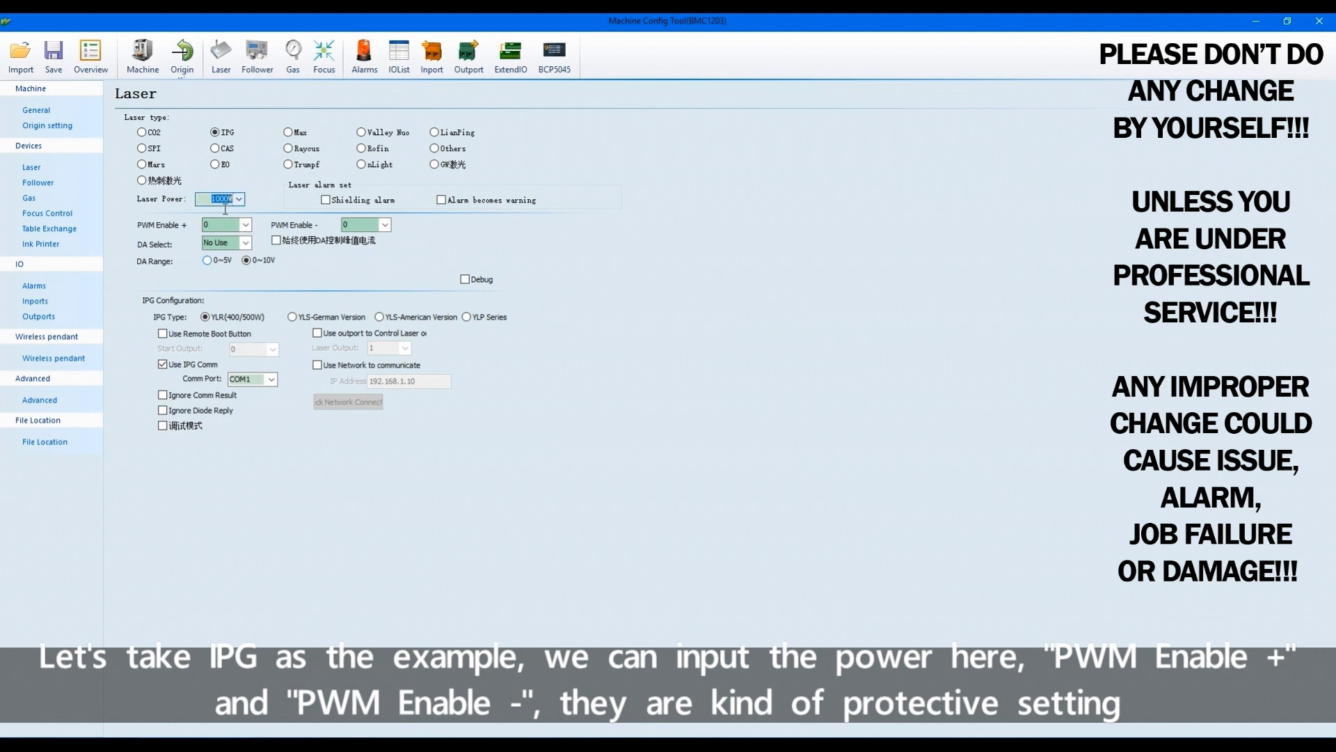
double_click(233, 226)
click(363, 226)
double_click(205, 227)
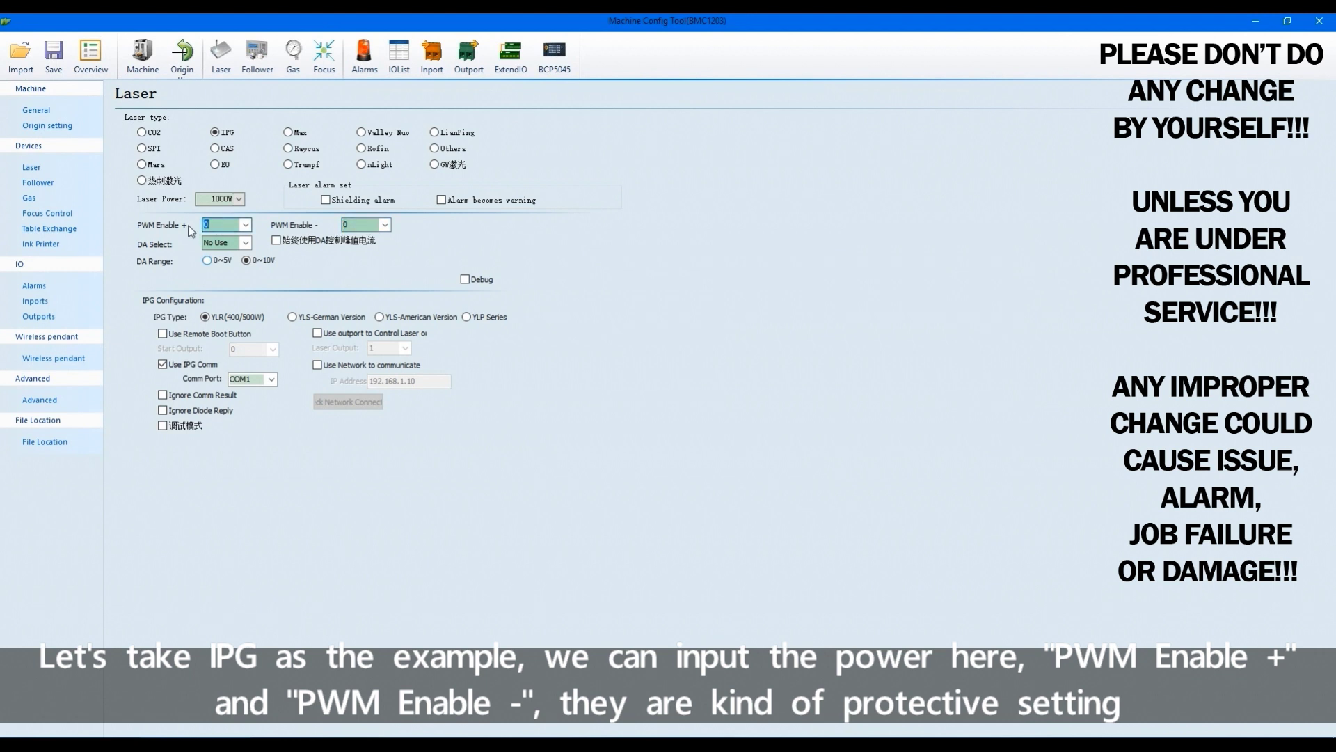
double_click(343, 226)
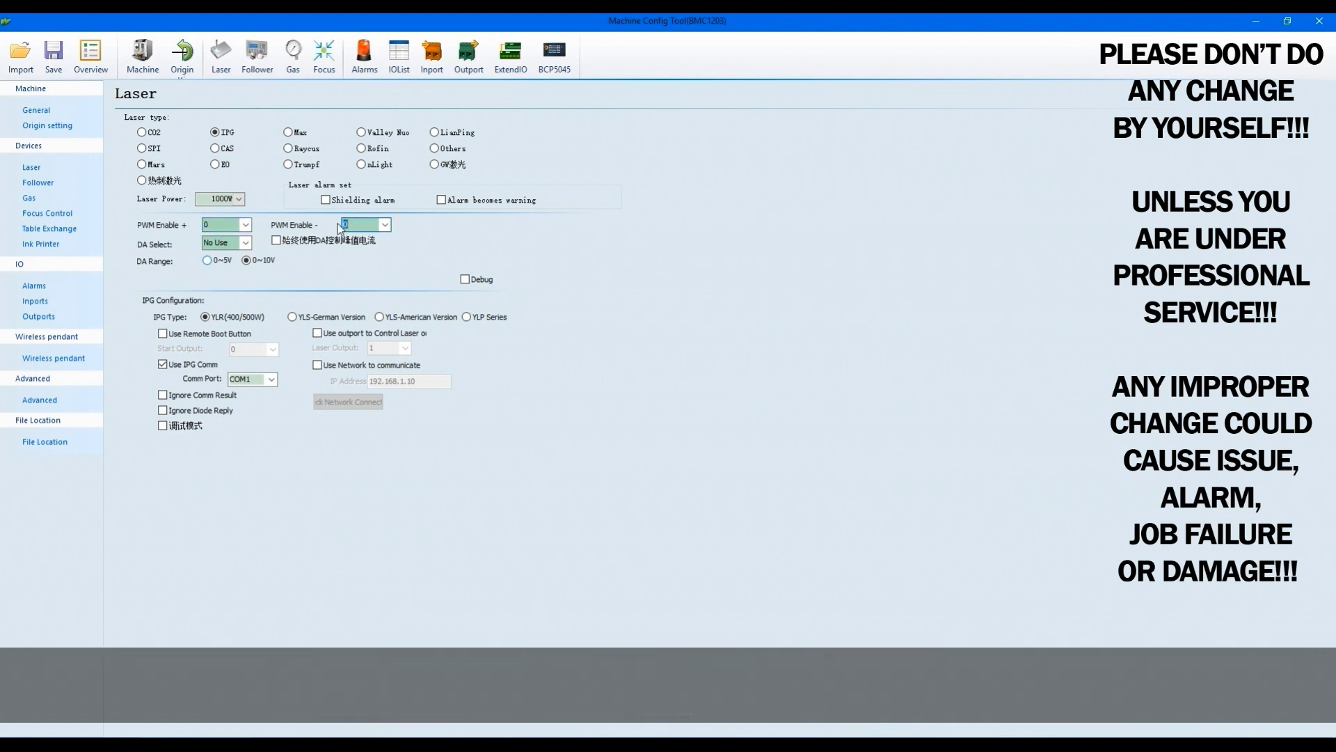
text(1)
click(222, 225)
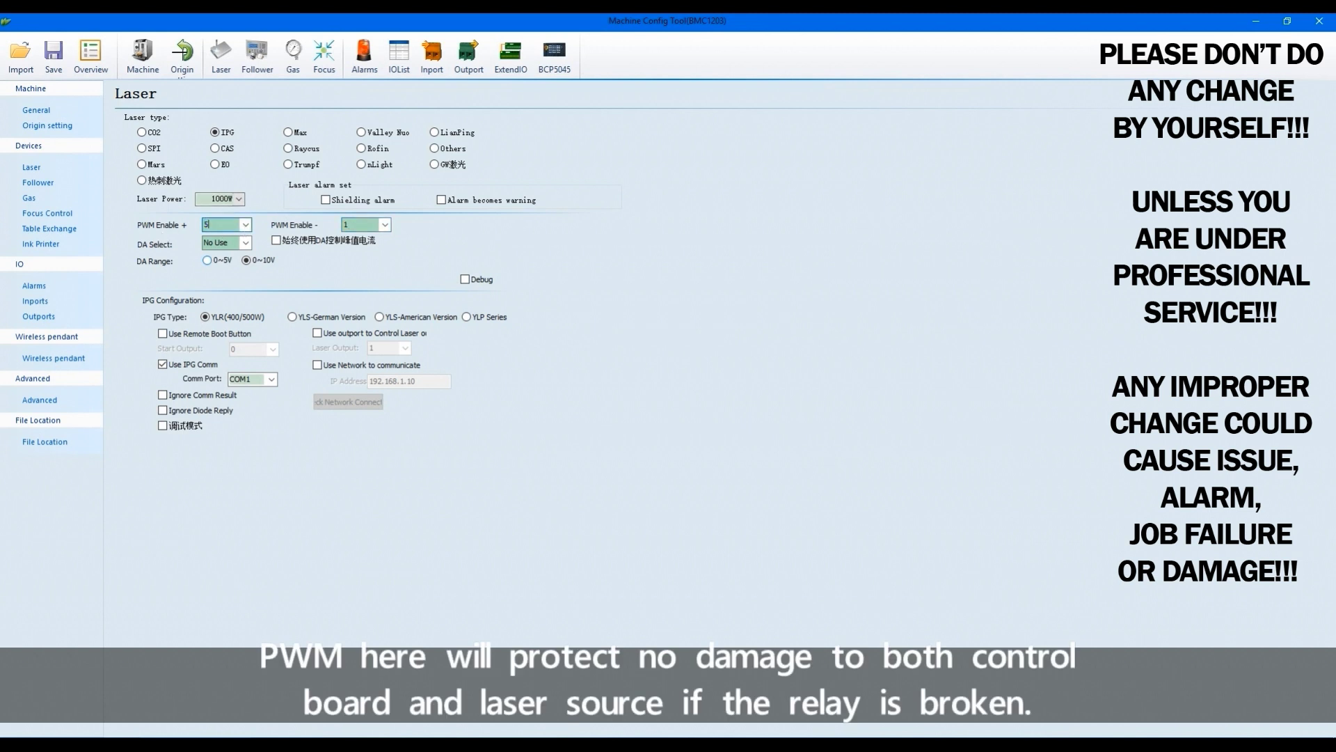
click(346, 226)
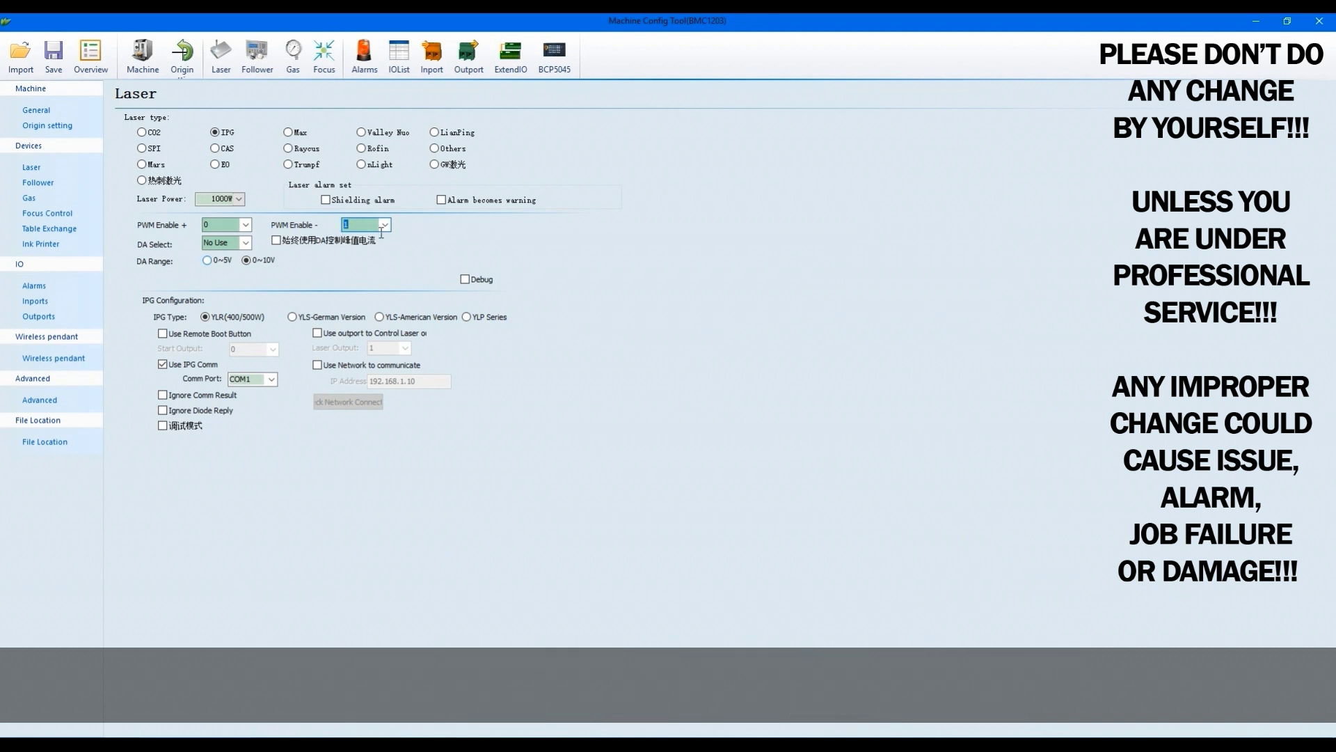
click(223, 224)
Step: Try DA1 in DA Select and toggle Use Network on and back off
click(245, 243)
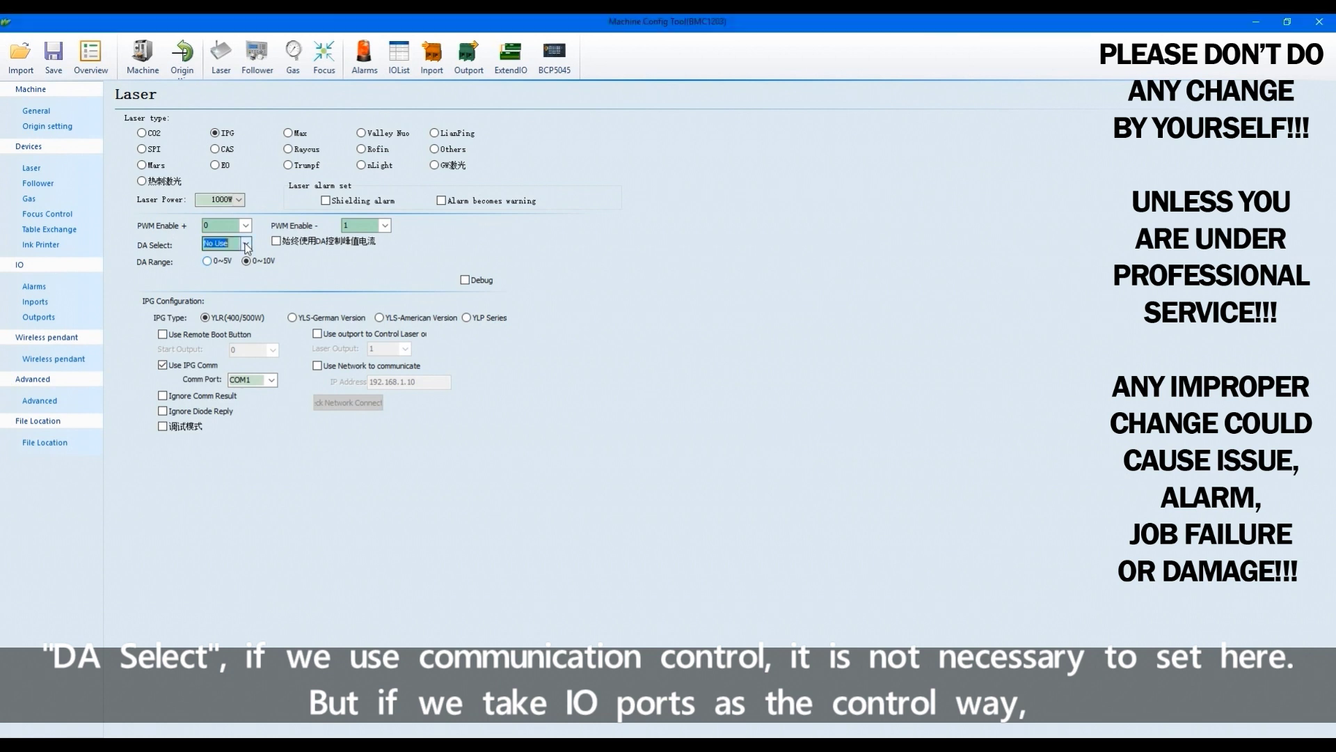
click(245, 244)
click(327, 266)
click(318, 365)
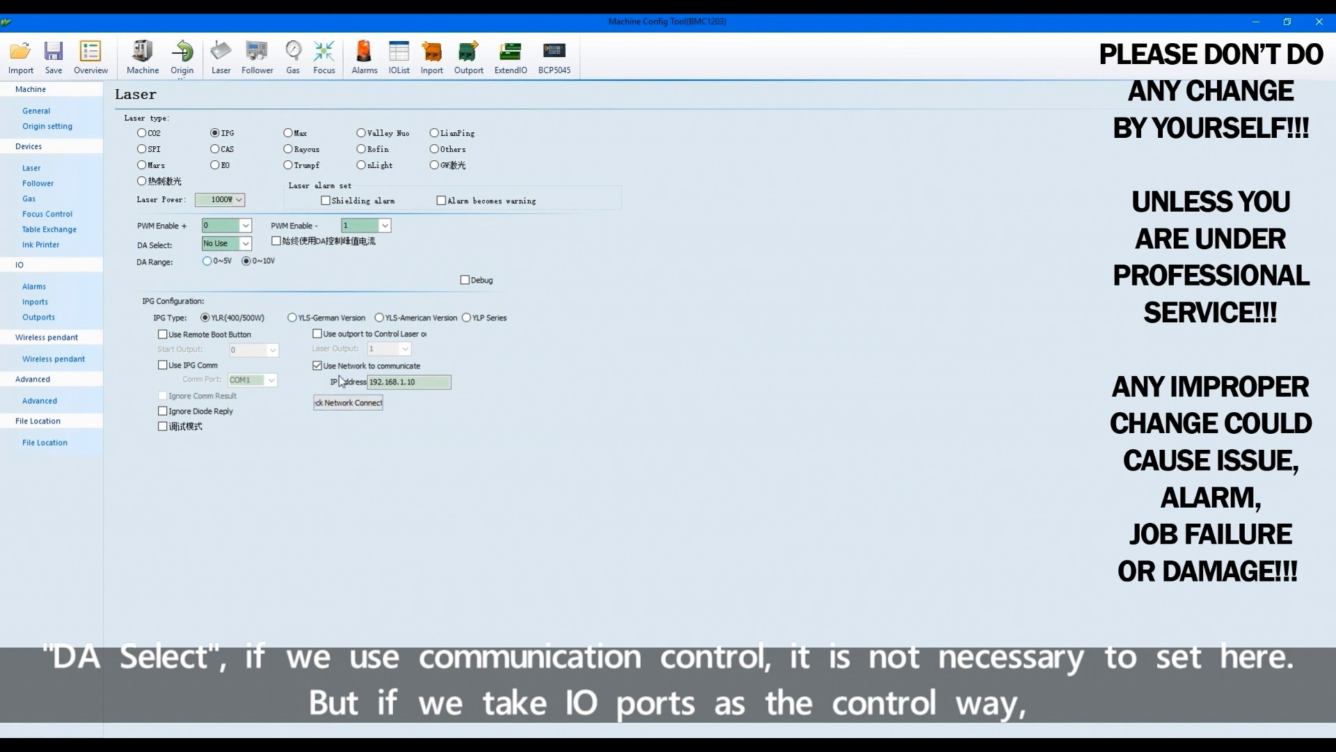
click(322, 368)
click(245, 243)
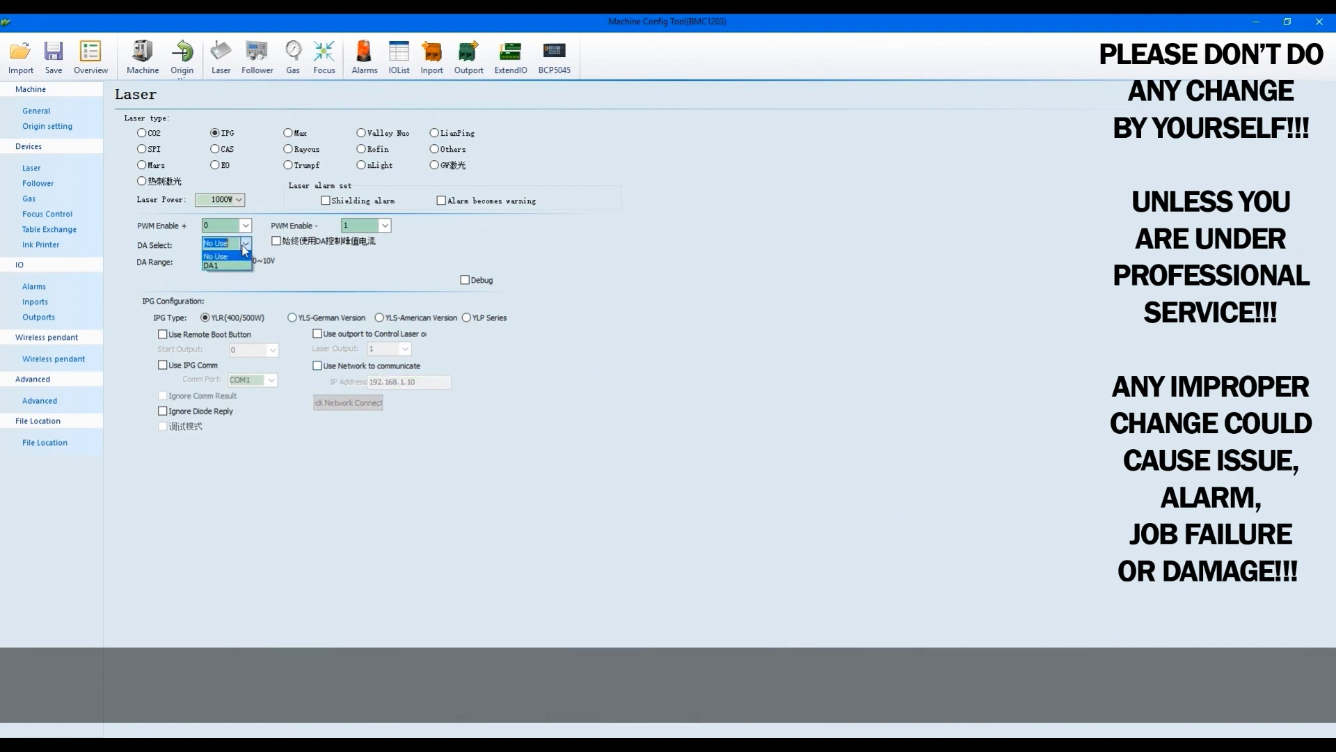
click(241, 269)
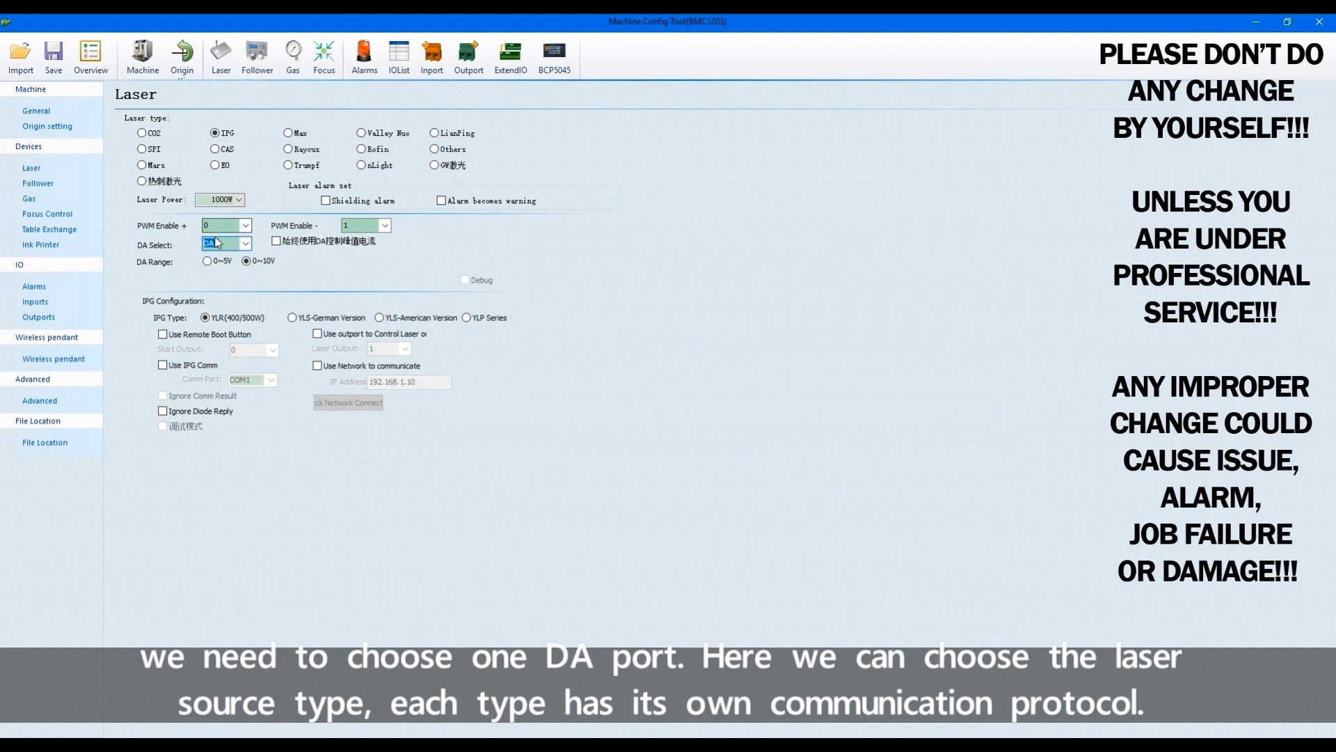
click(234, 250)
Step: Cycle the IPG type through YLS-German, YLP Series, YLR and YLS-American Version
click(292, 317)
click(466, 317)
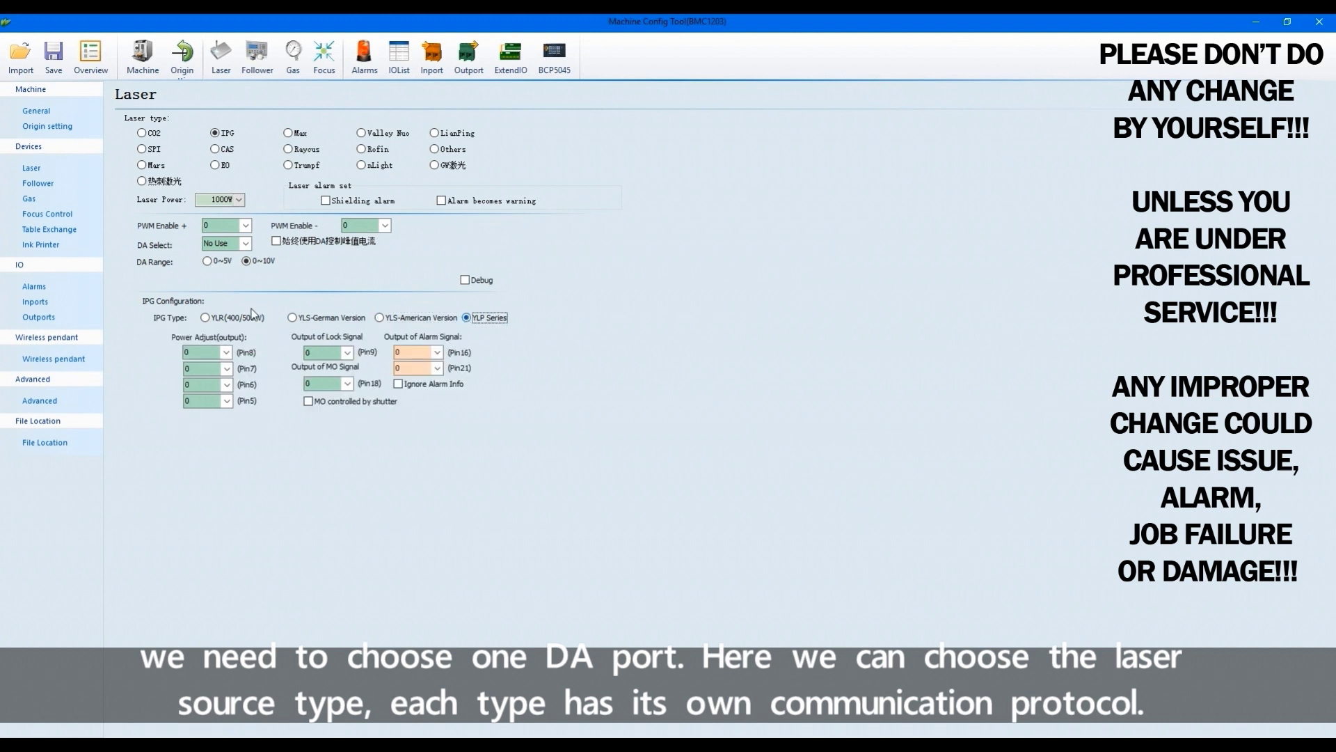
click(207, 318)
click(292, 317)
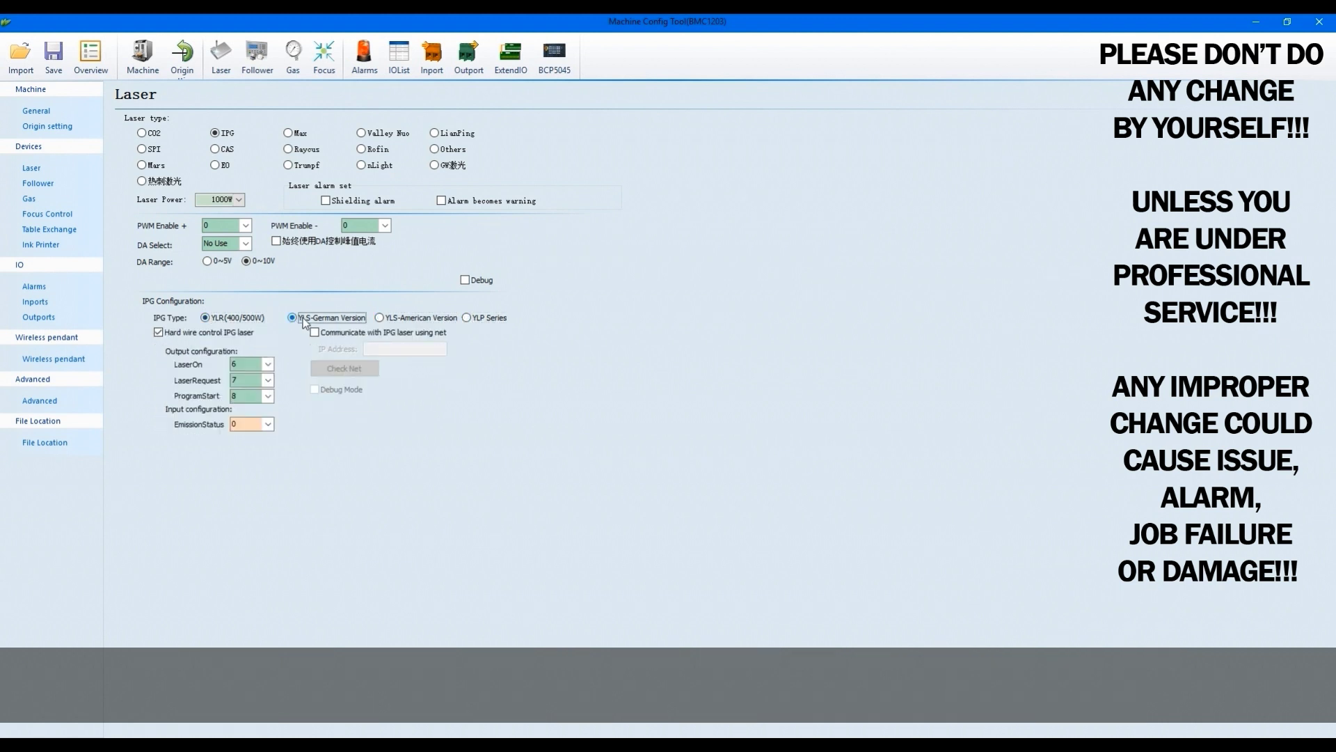
click(383, 320)
Step: Set the IPG type to YLP Series, then move via Follower to the Focus Control page
click(467, 319)
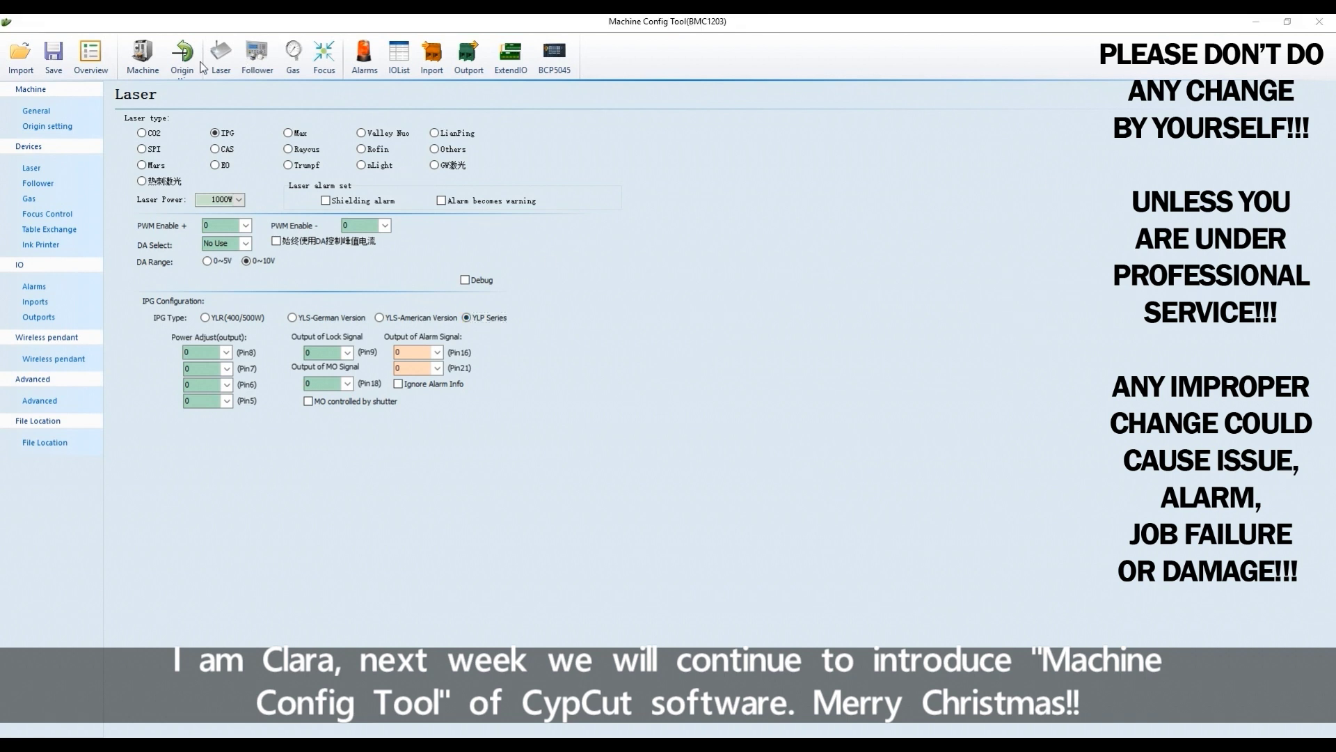
click(257, 54)
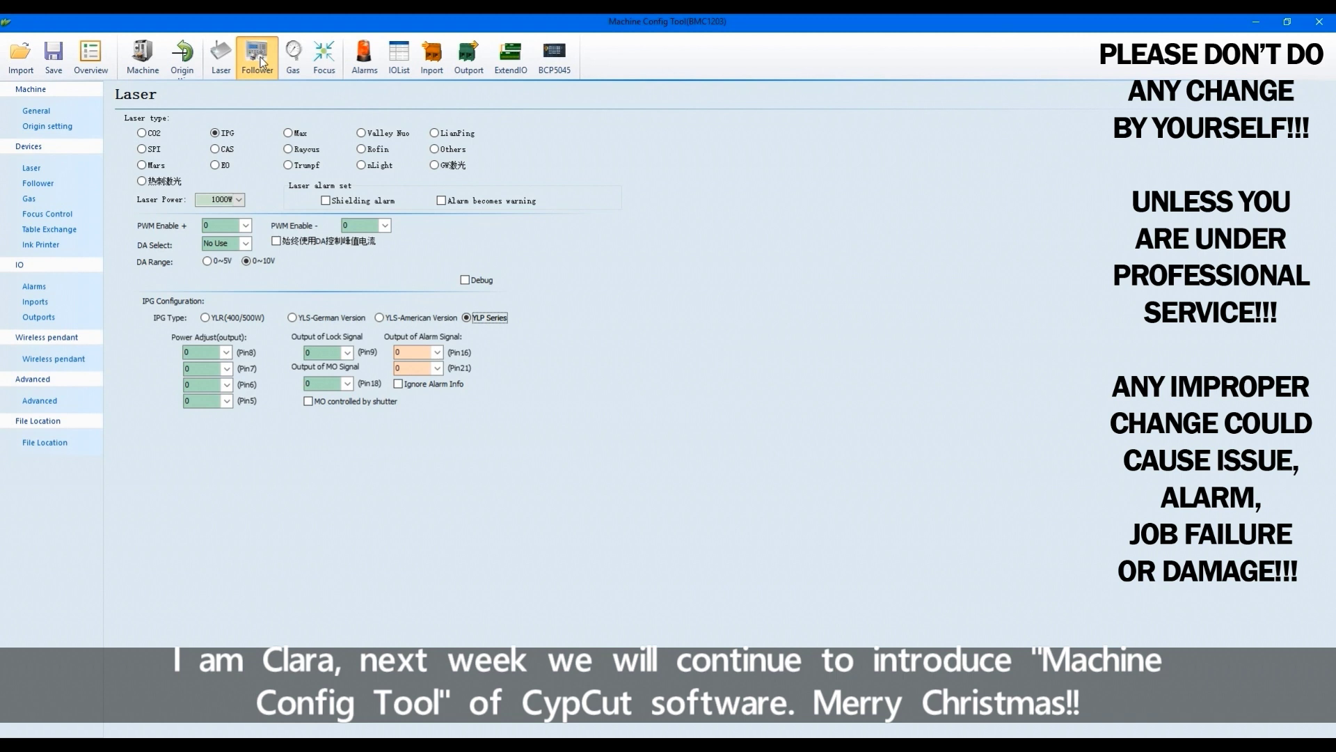
click(337, 58)
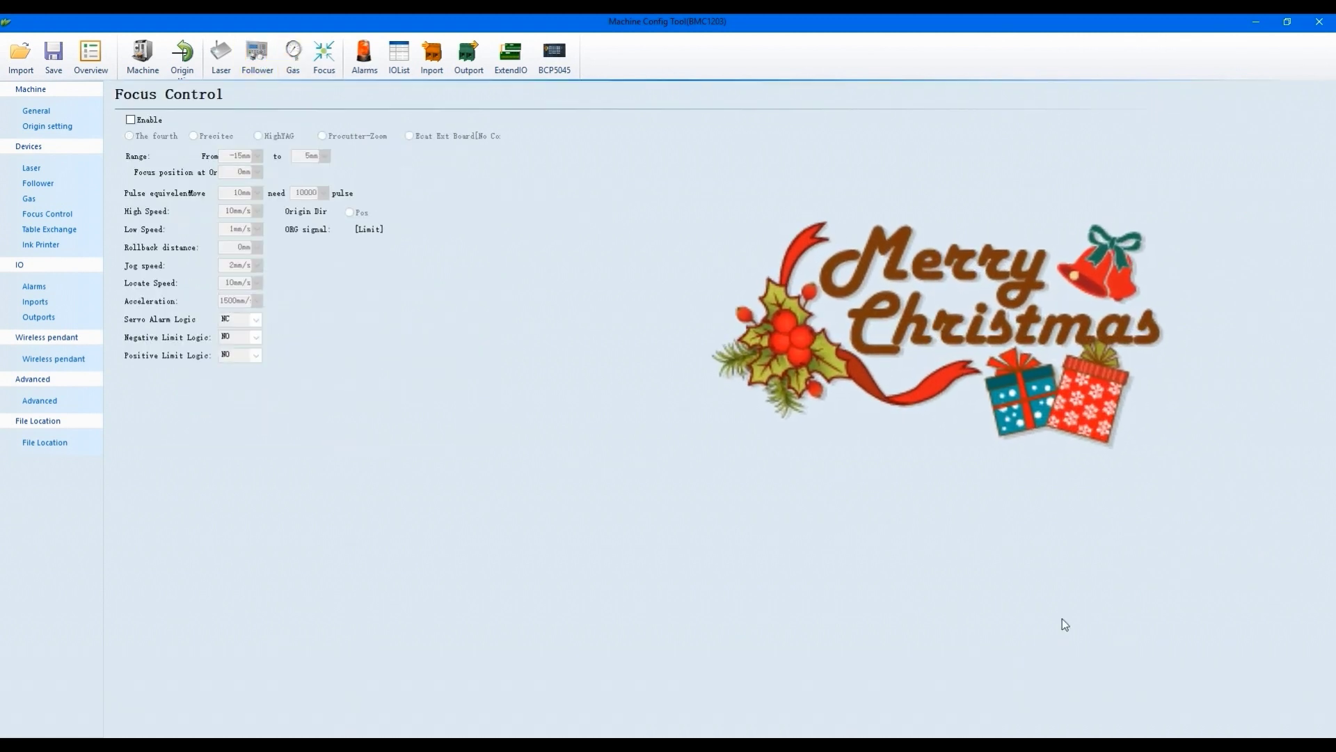